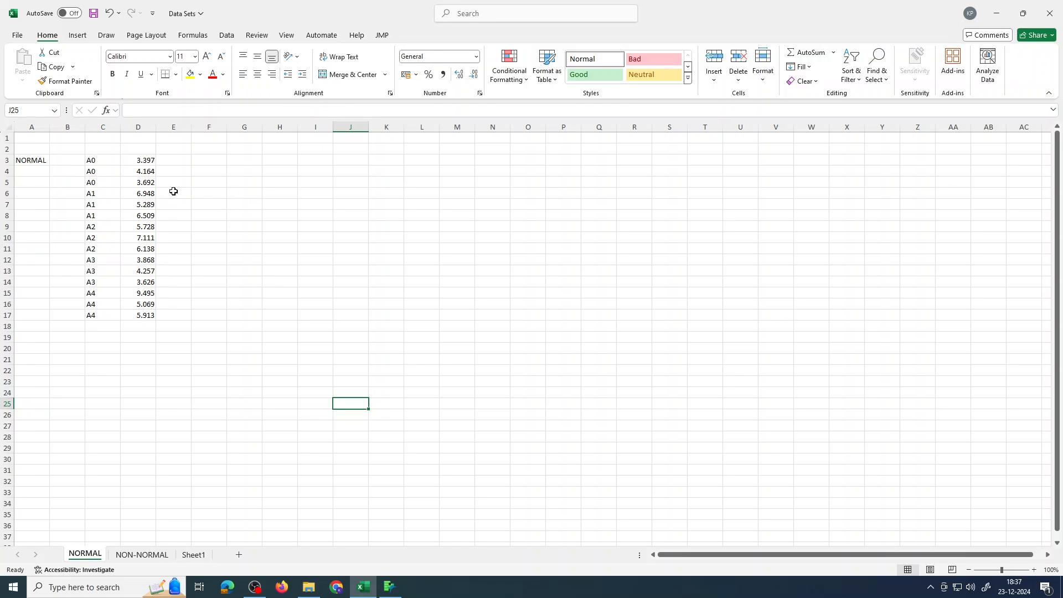
Copy the factor labels and values in cells C3:D17 of the NORMAL sheet
drag(94, 160, 135, 316)
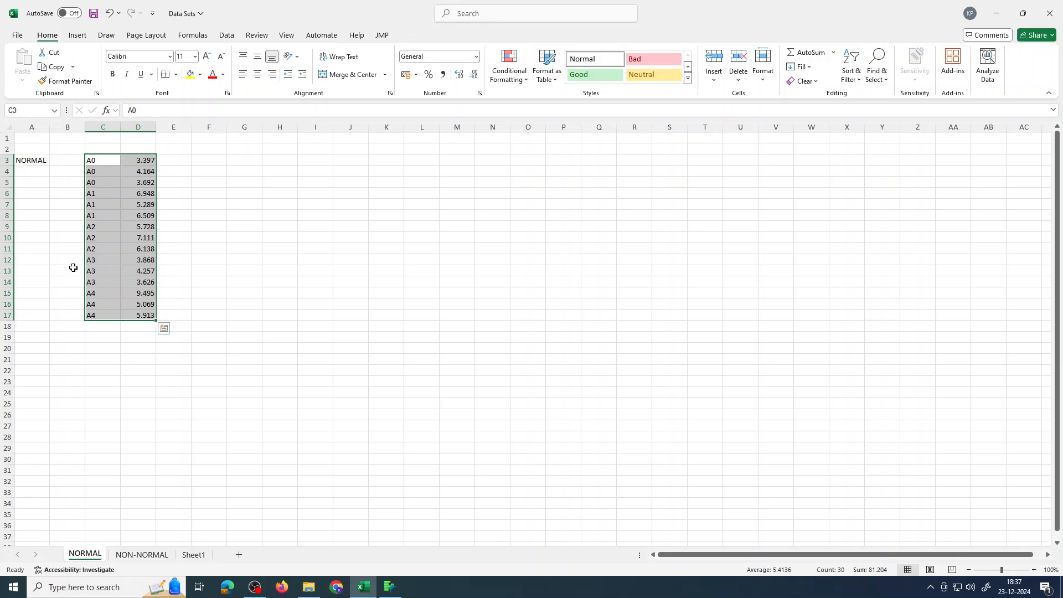
click(186, 168)
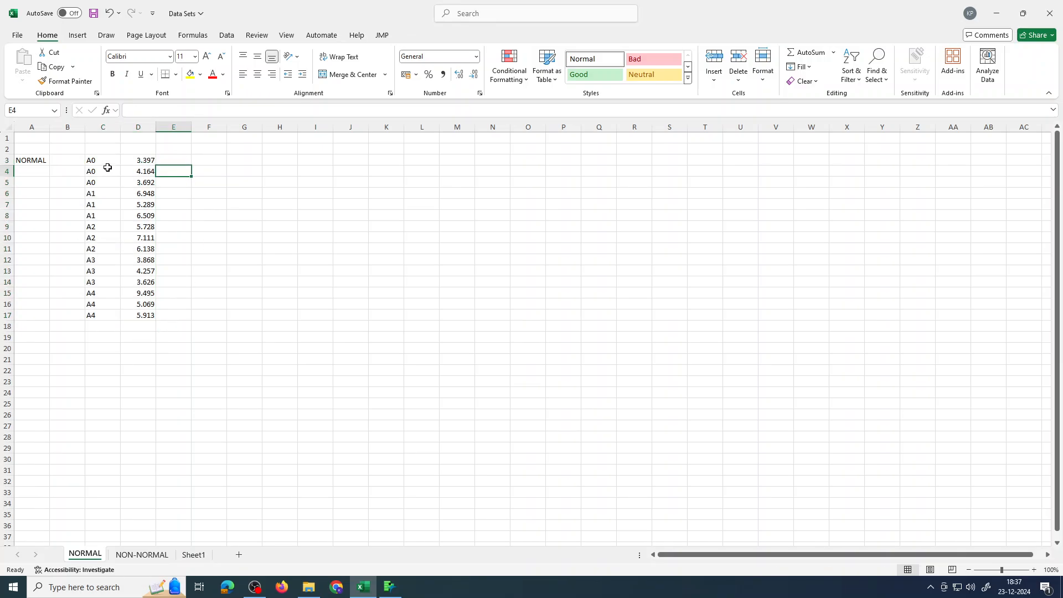
drag(97, 161, 148, 317)
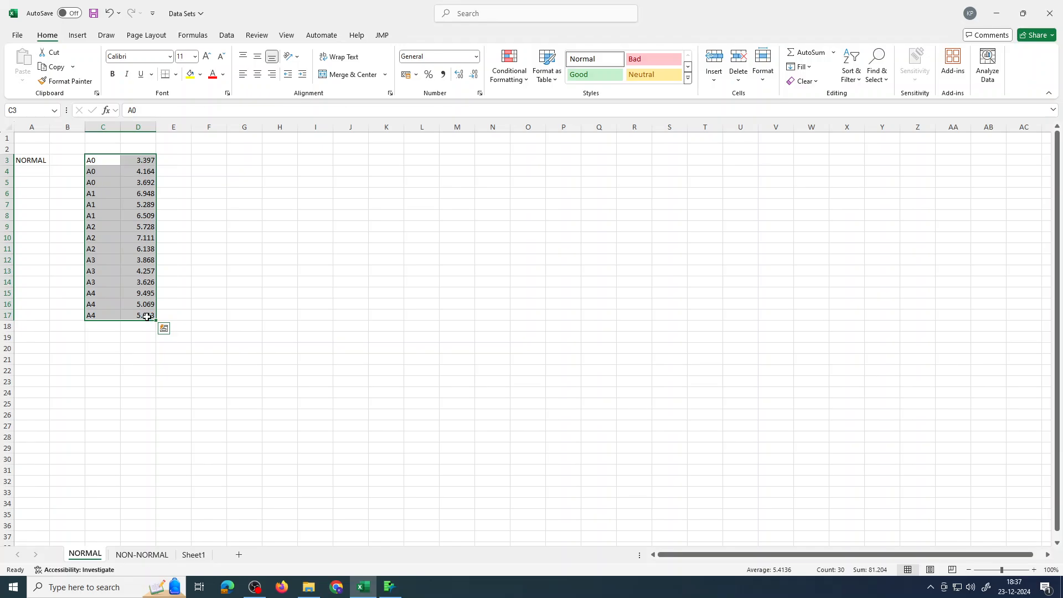
key(ctrl+c)
Switch to JMP, create a new data table, maximize it, and paste the copied data
click(389, 586)
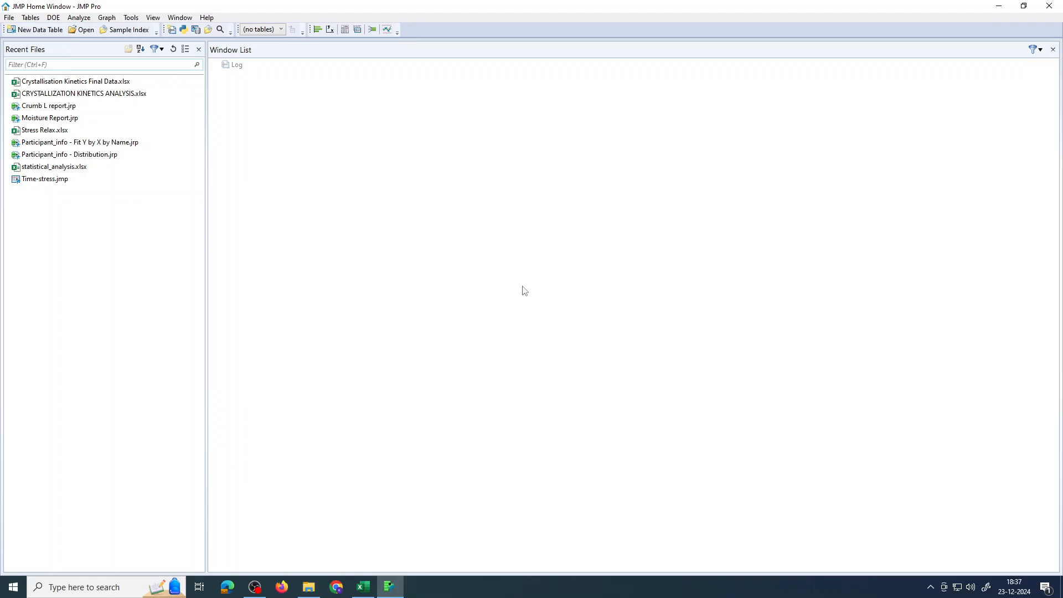
click(52, 32)
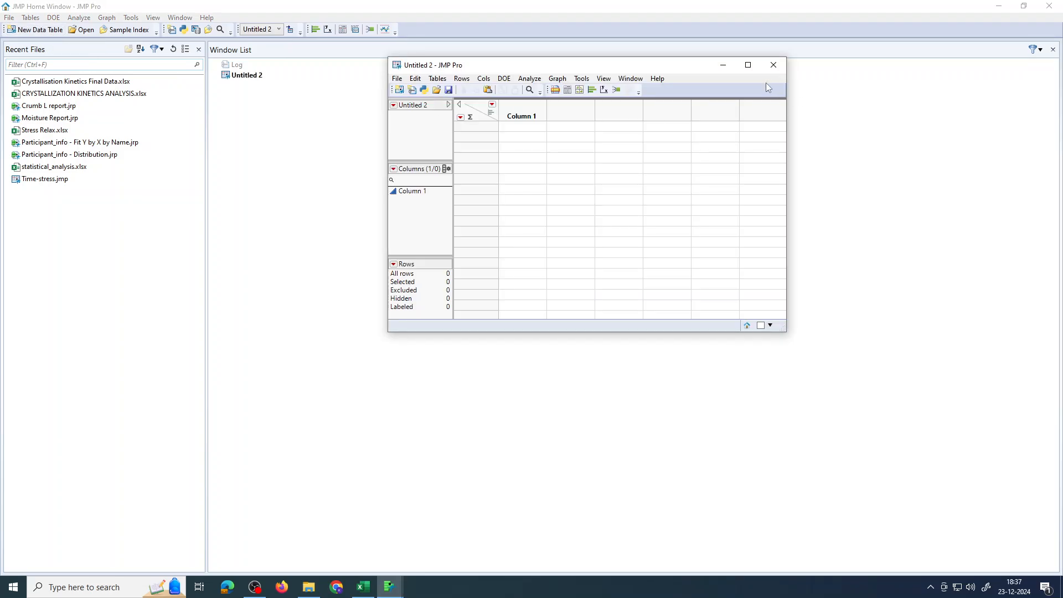
click(747, 66)
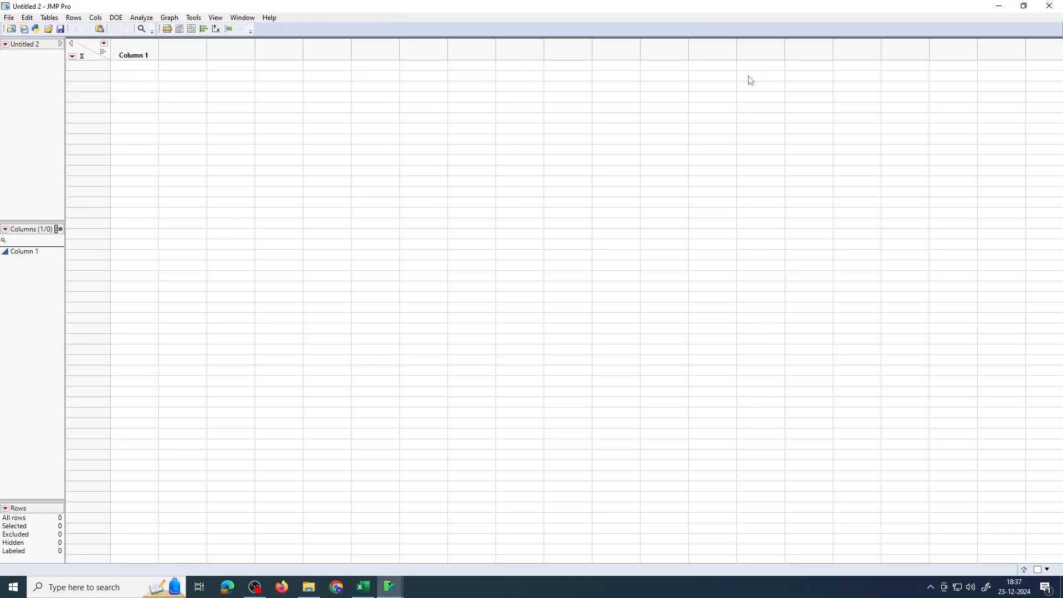
click(143, 68)
key(ctrl+v)
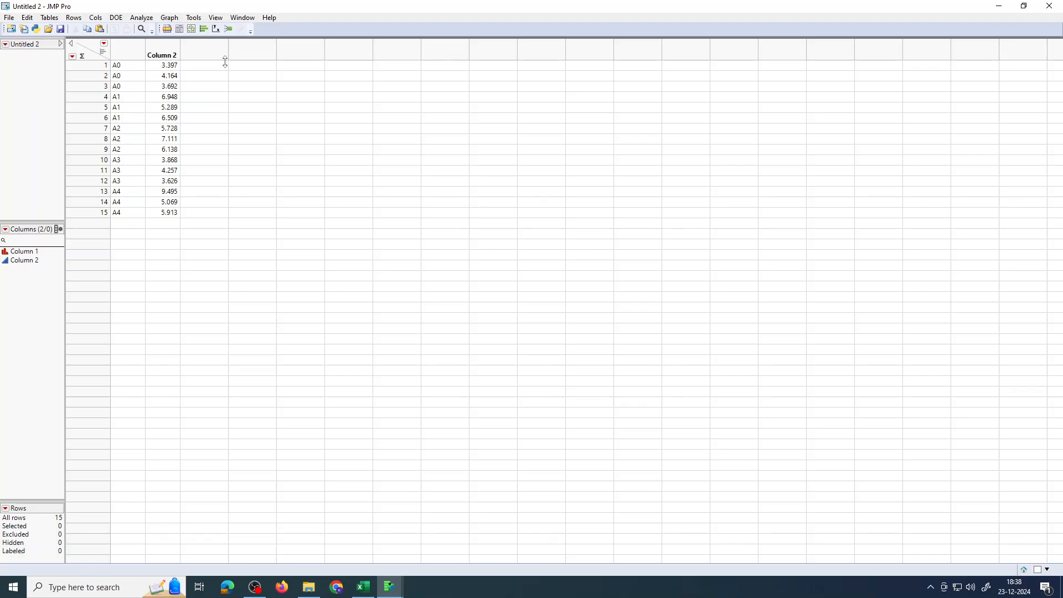
Run a Distribution analysis with Column 2 as the Y column and maximize the report
drag(129, 53, 163, 55)
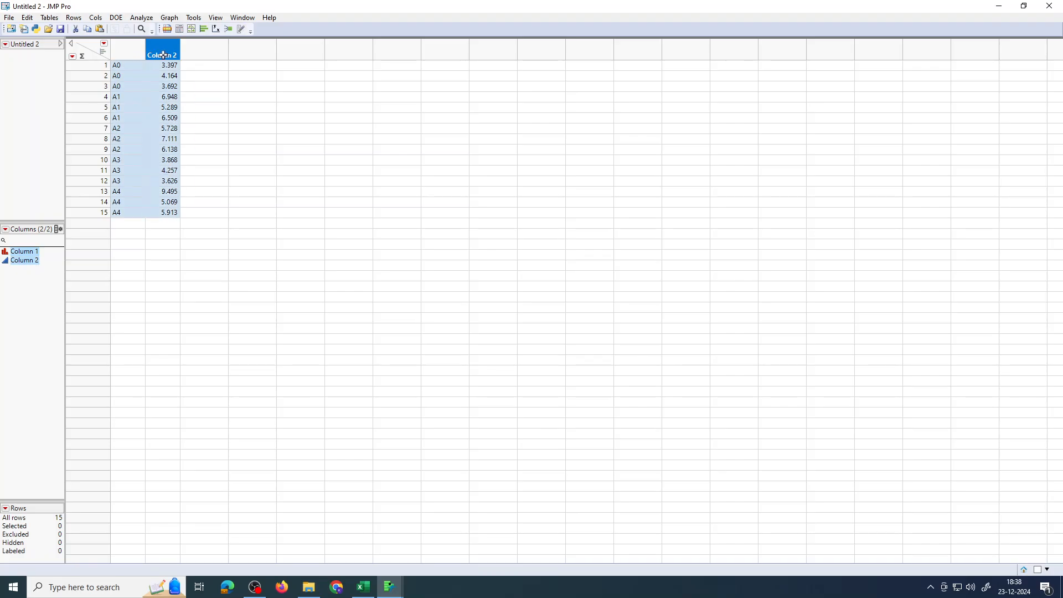
click(143, 19)
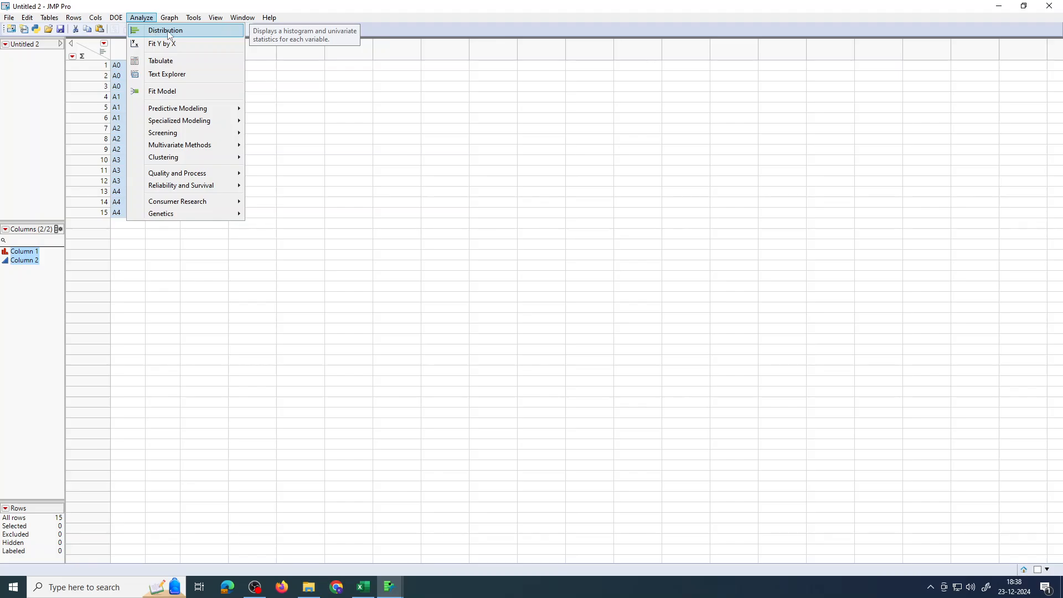
click(165, 32)
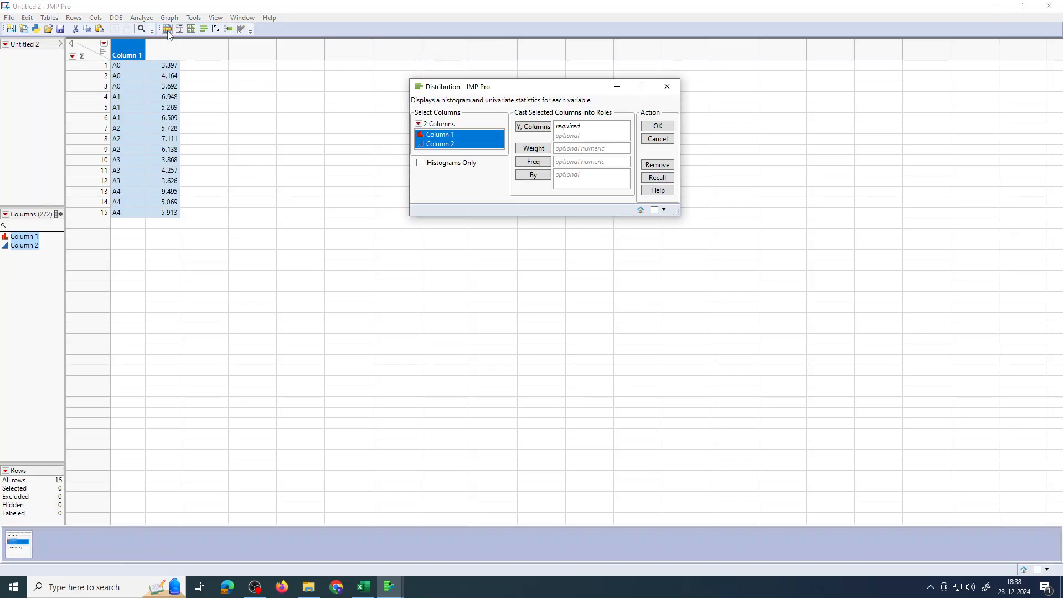
click(456, 145)
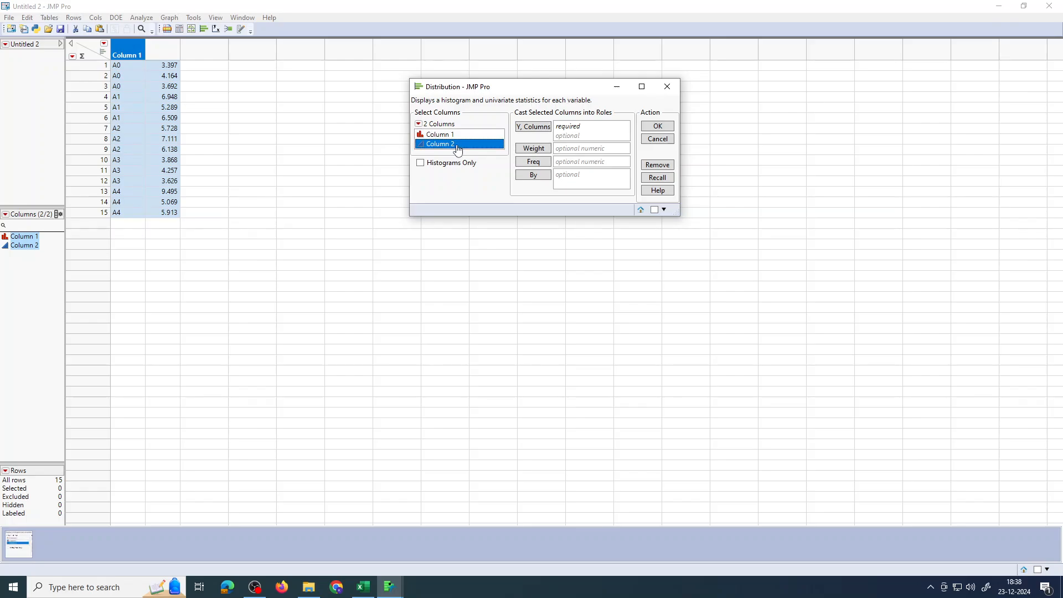
click(529, 128)
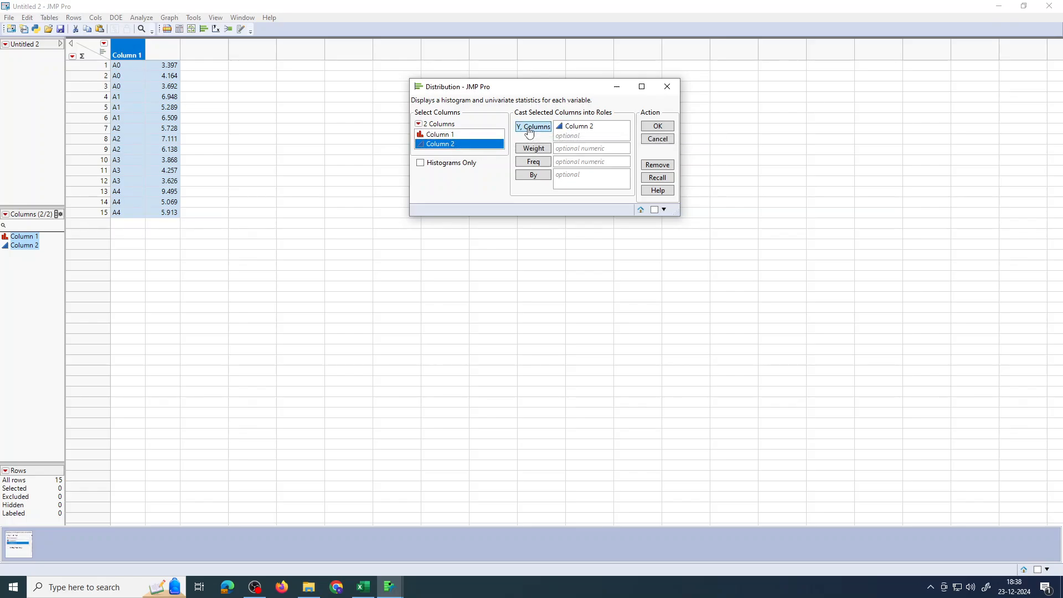
click(660, 127)
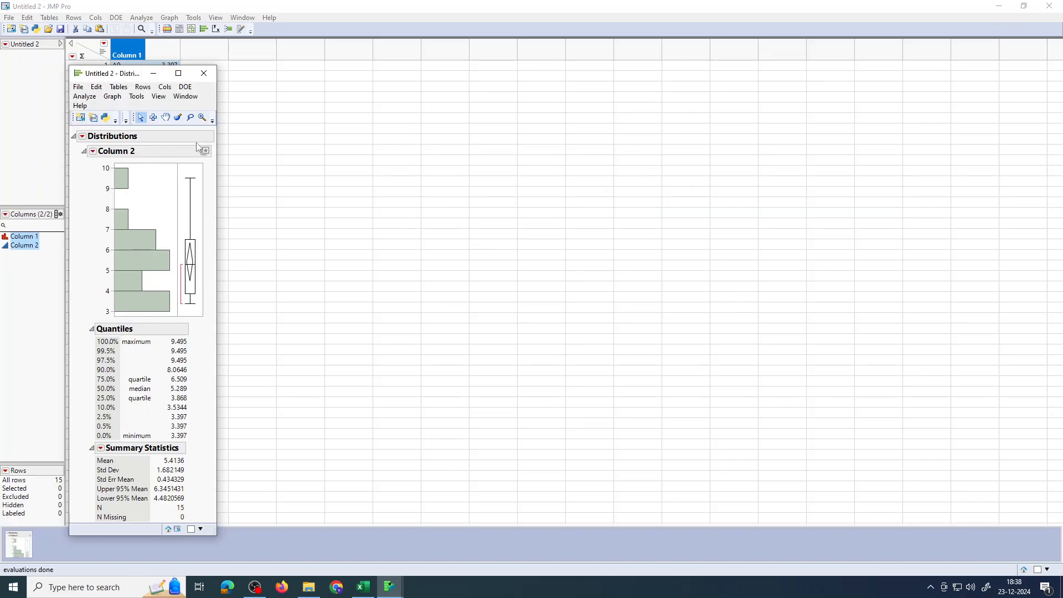
click(178, 73)
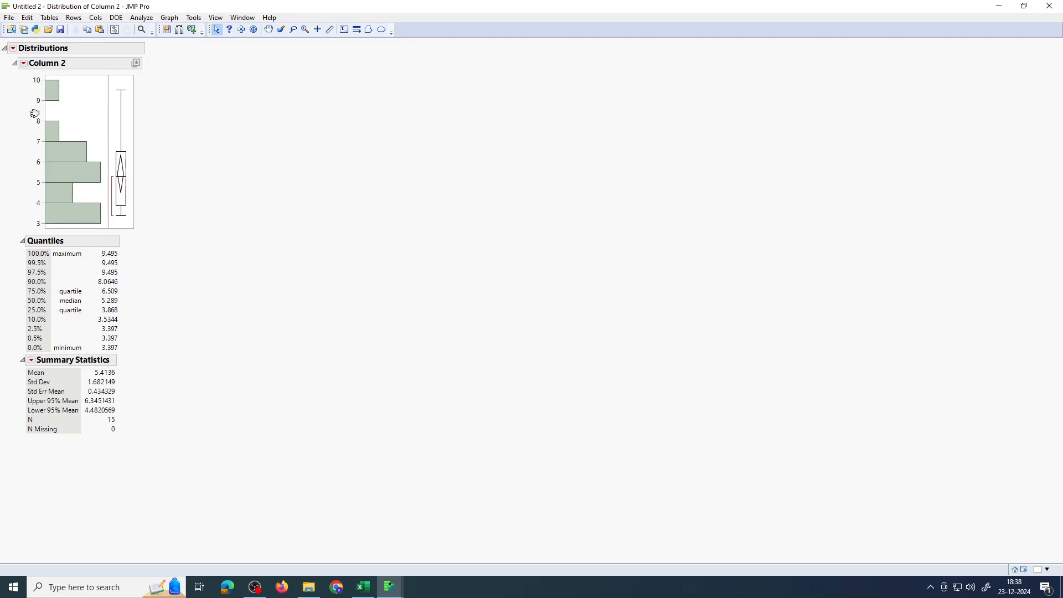
Add a normal quantile plot and fit a normal distribution to Column 2
click(25, 65)
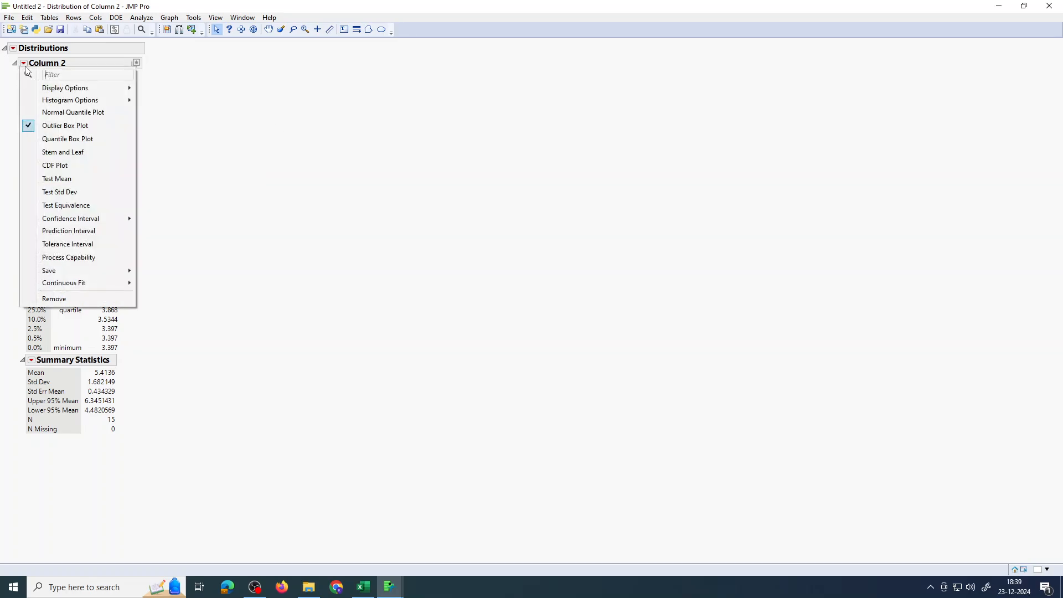
click(56, 114)
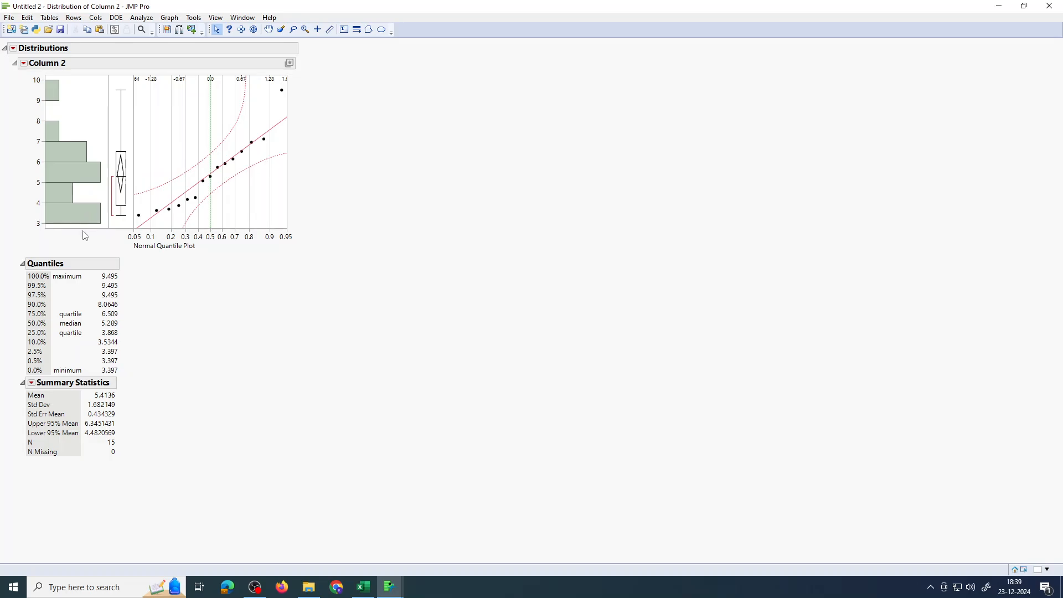
click(24, 63)
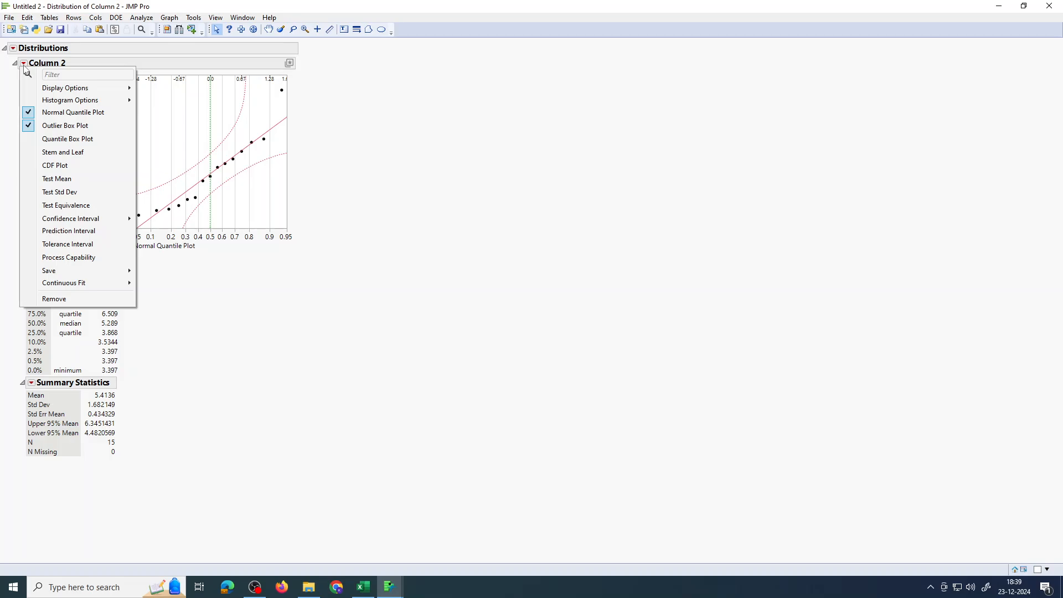
mouse_move(82, 285)
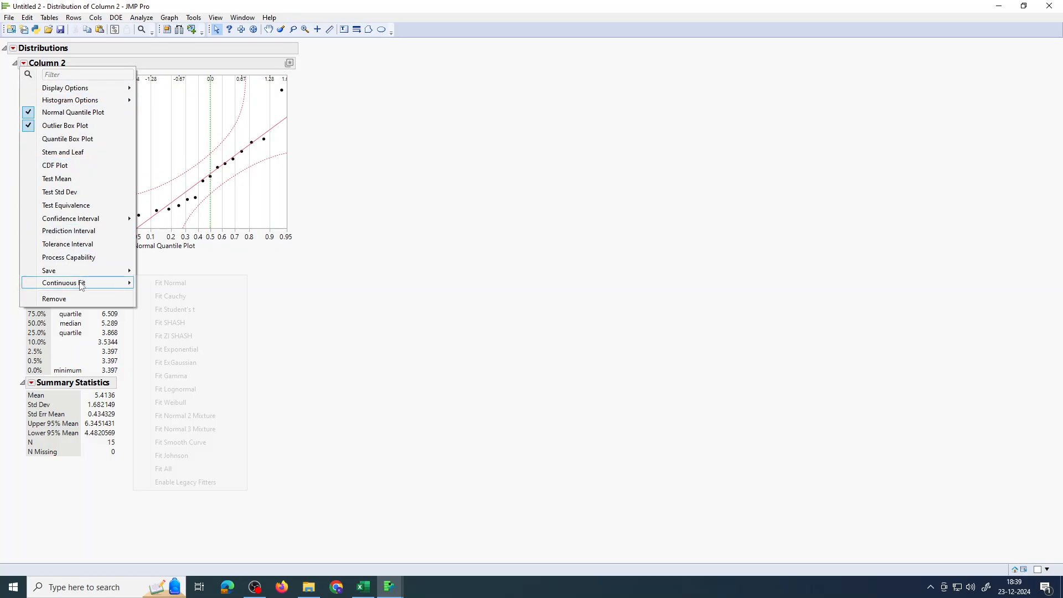
click(158, 284)
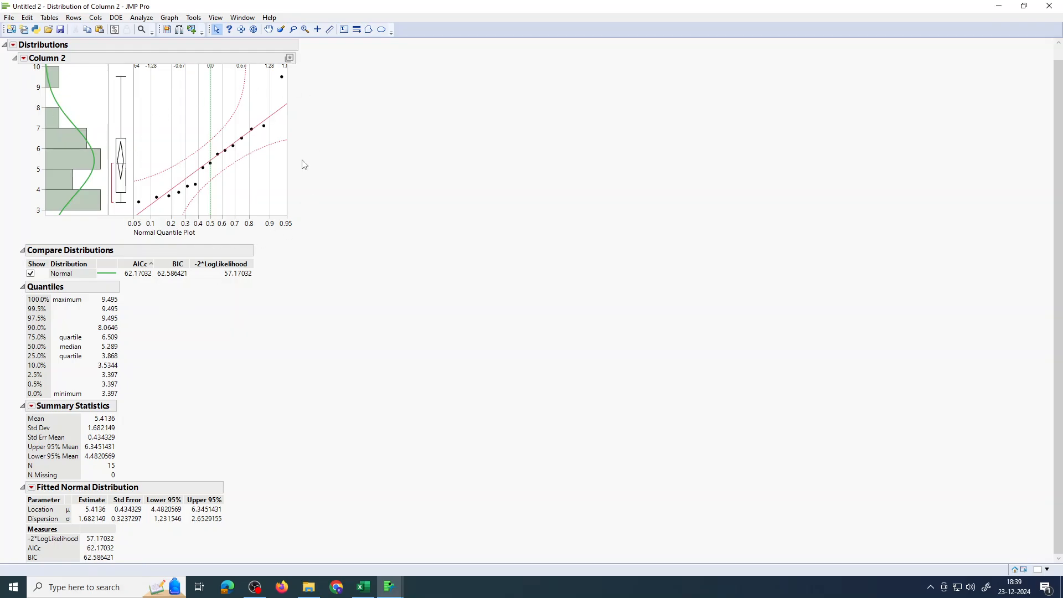
Add a goodness-of-fit test to the fitted normal distribution
scroll(314, 195, up, 1)
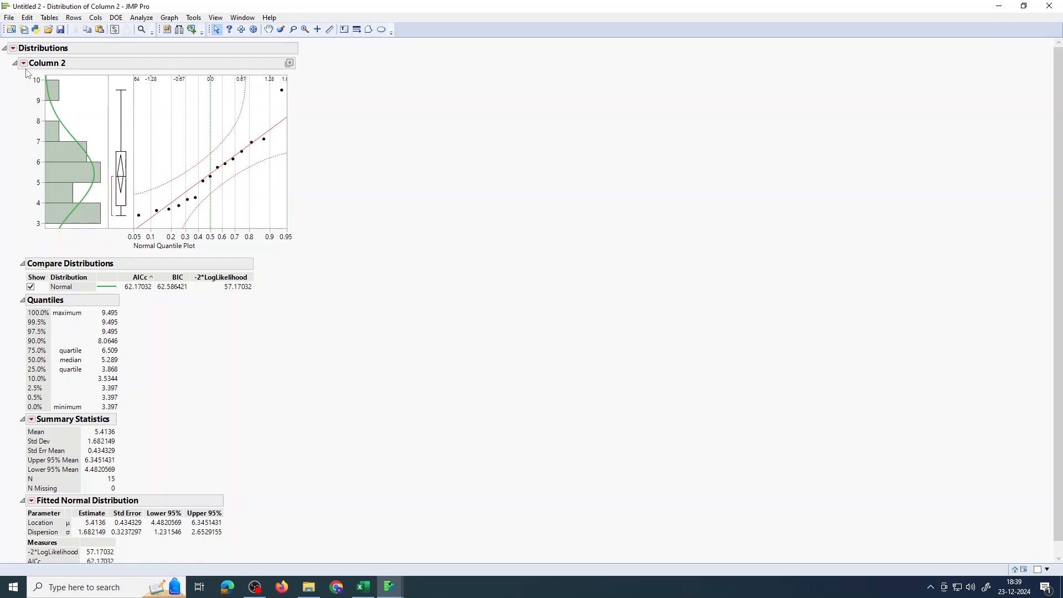
scroll(88, 452, down, 1)
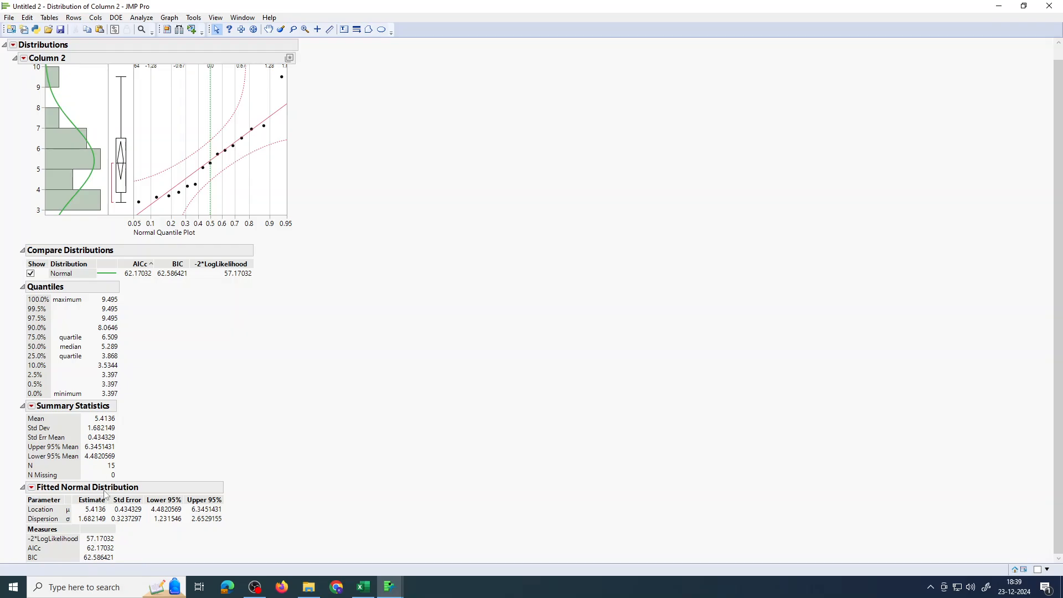
click(31, 489)
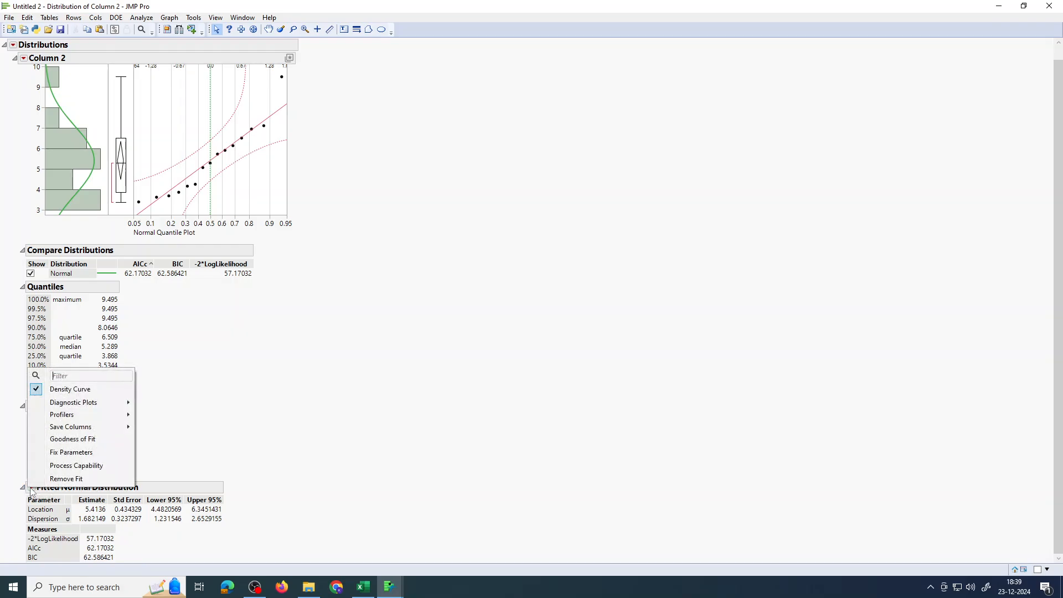
click(64, 440)
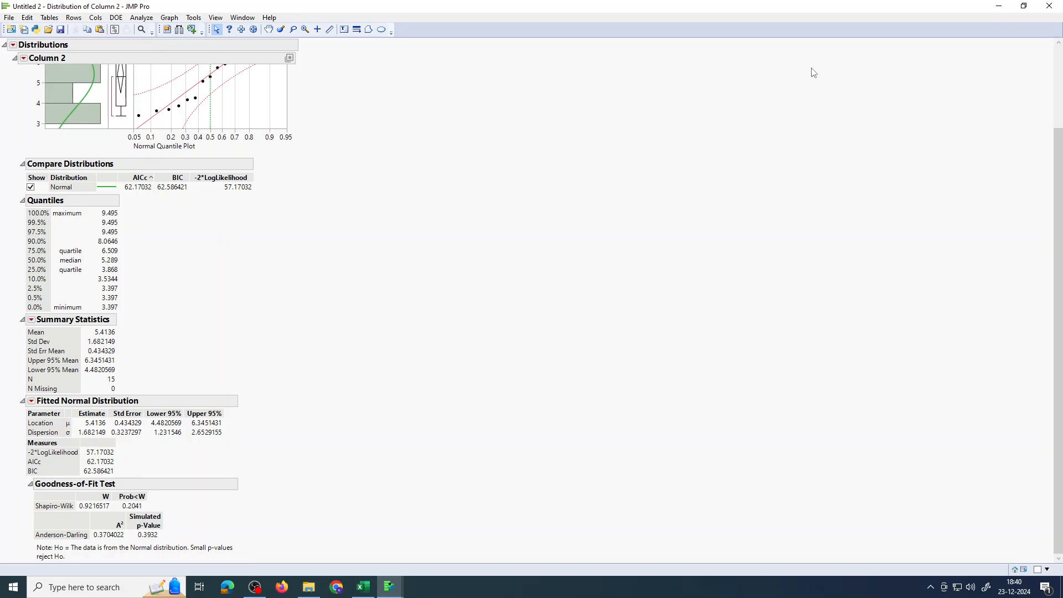
Run a Fit Y by X oneway analysis with Column 2 as response and Column 1 as factor, maximizing the report
click(998, 7)
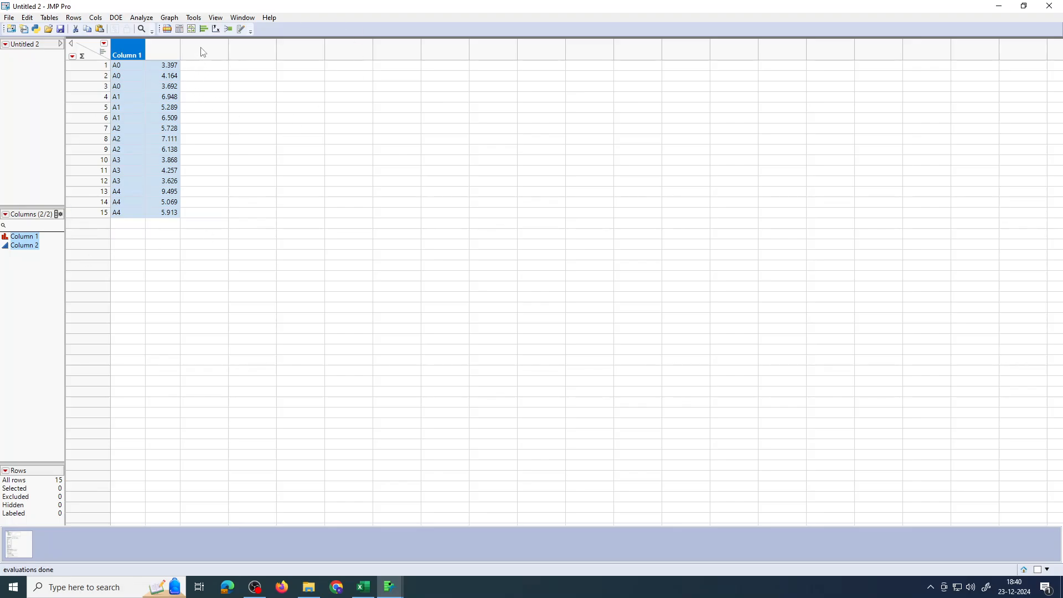
click(145, 18)
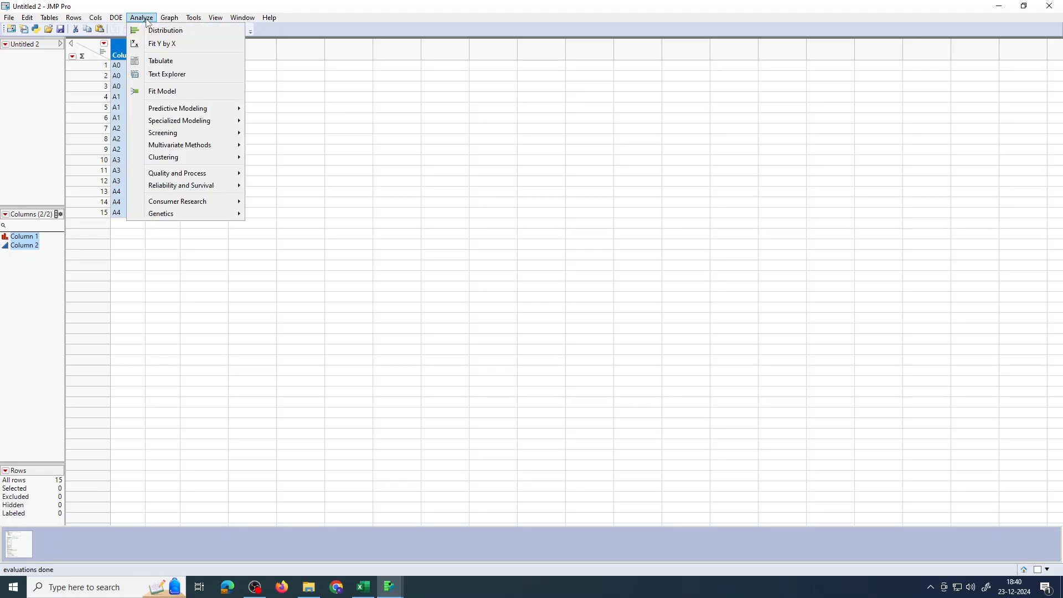
click(156, 46)
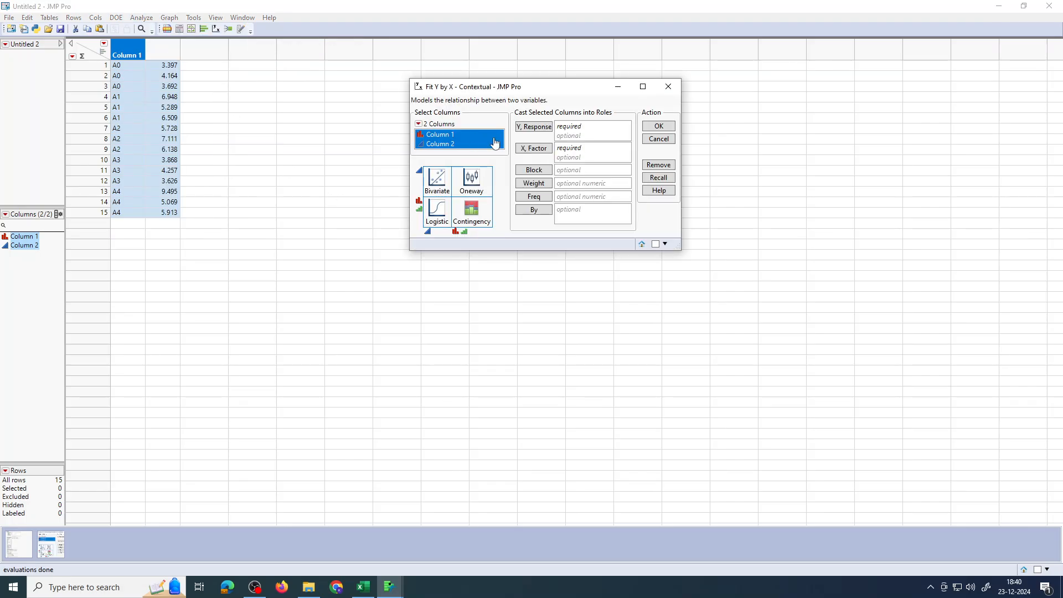
click(471, 145)
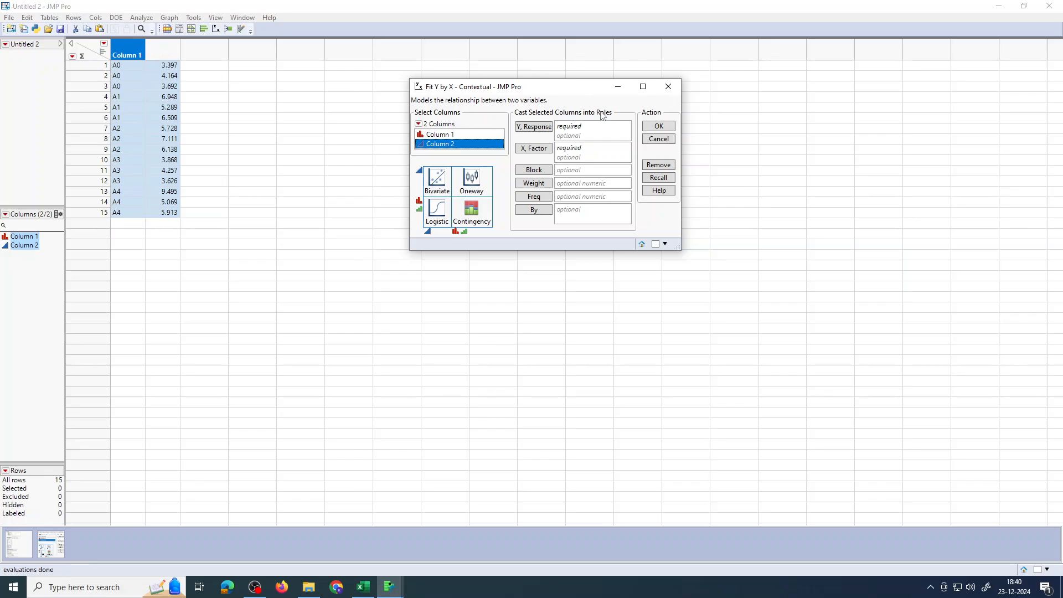
click(545, 132)
click(487, 135)
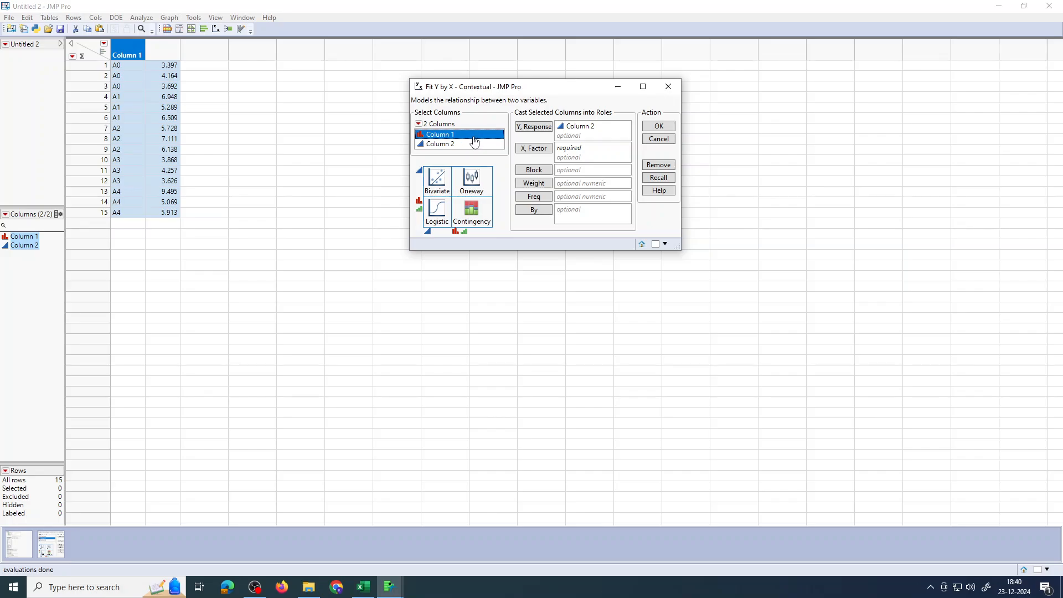
click(530, 149)
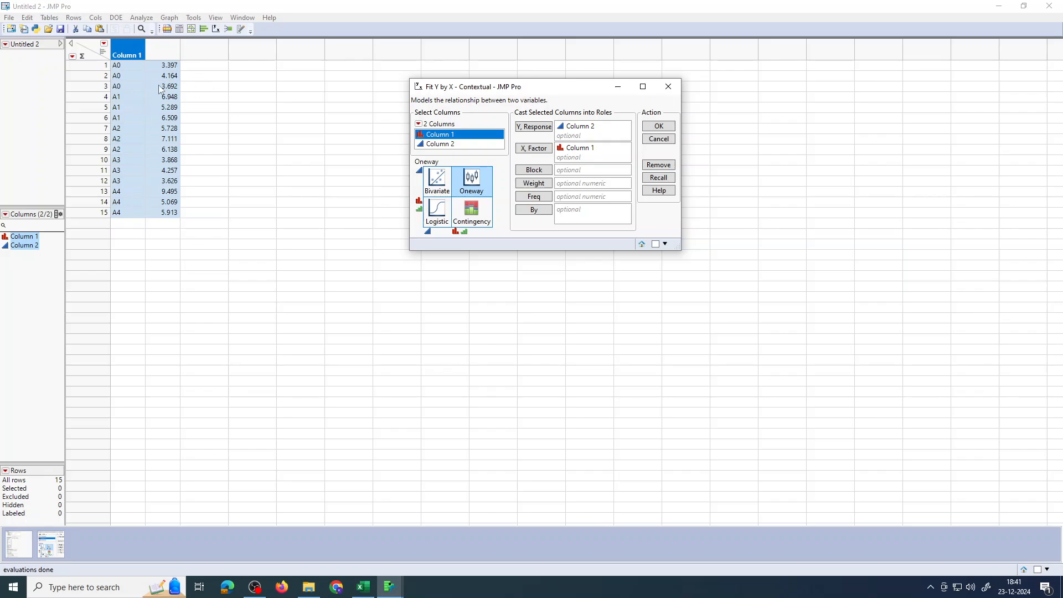
click(658, 128)
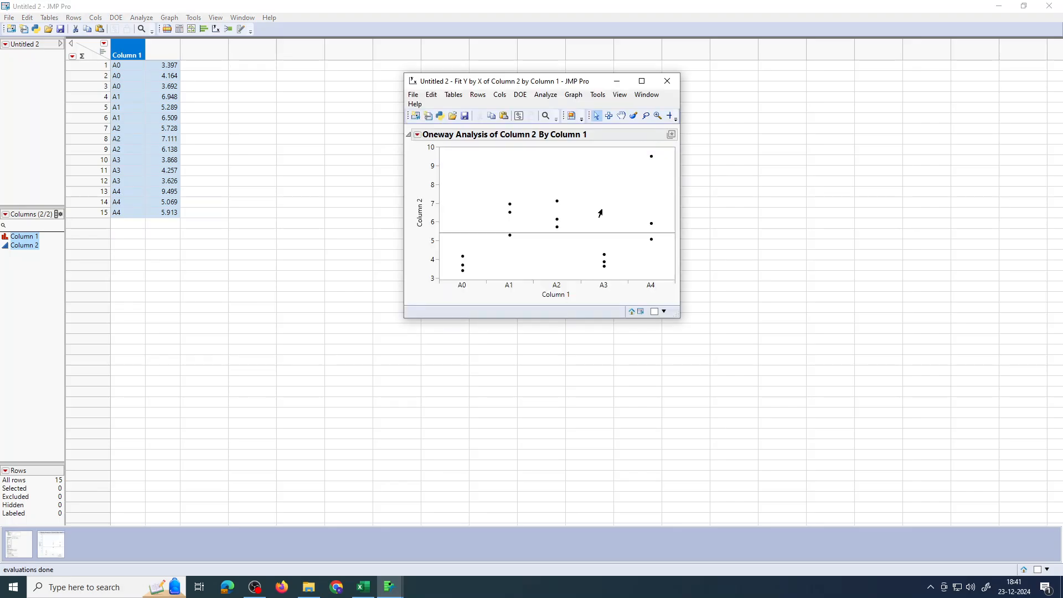
click(643, 82)
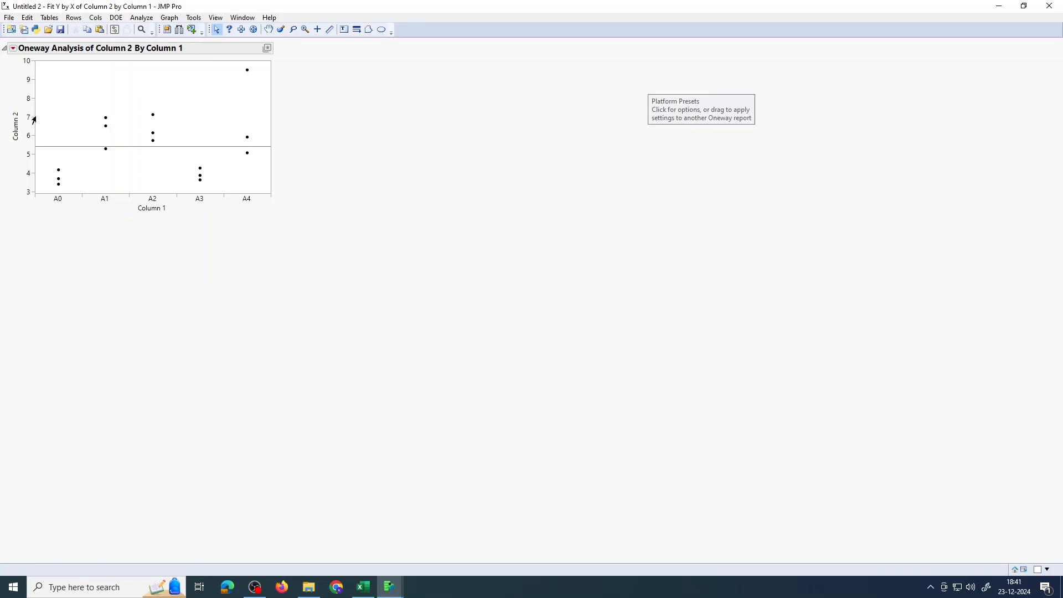
Add Means/Anova and an all-pairs Tukey HSD means comparison to the oneway report
click(13, 50)
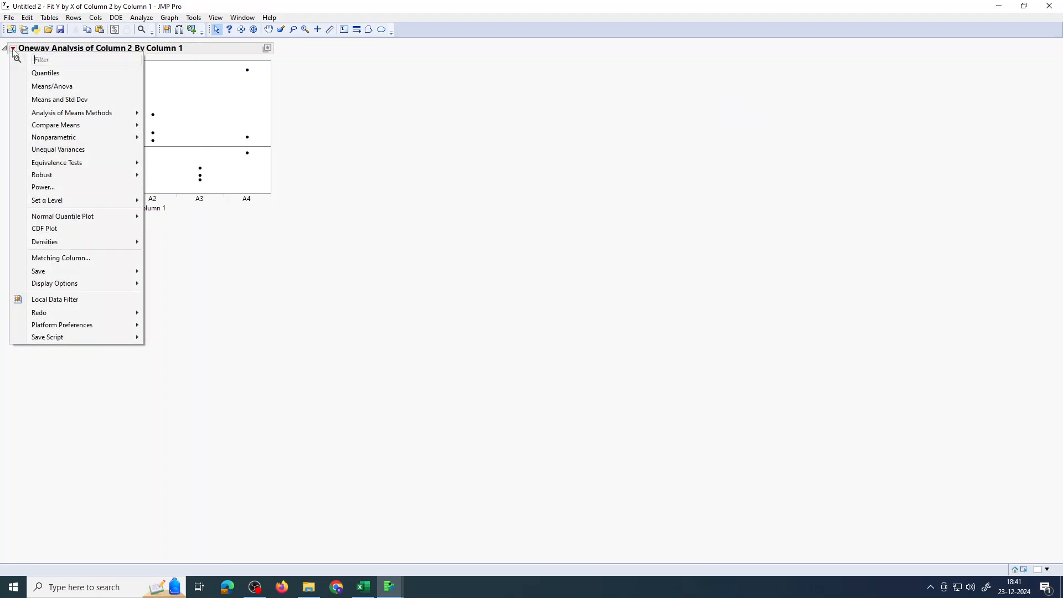
click(37, 87)
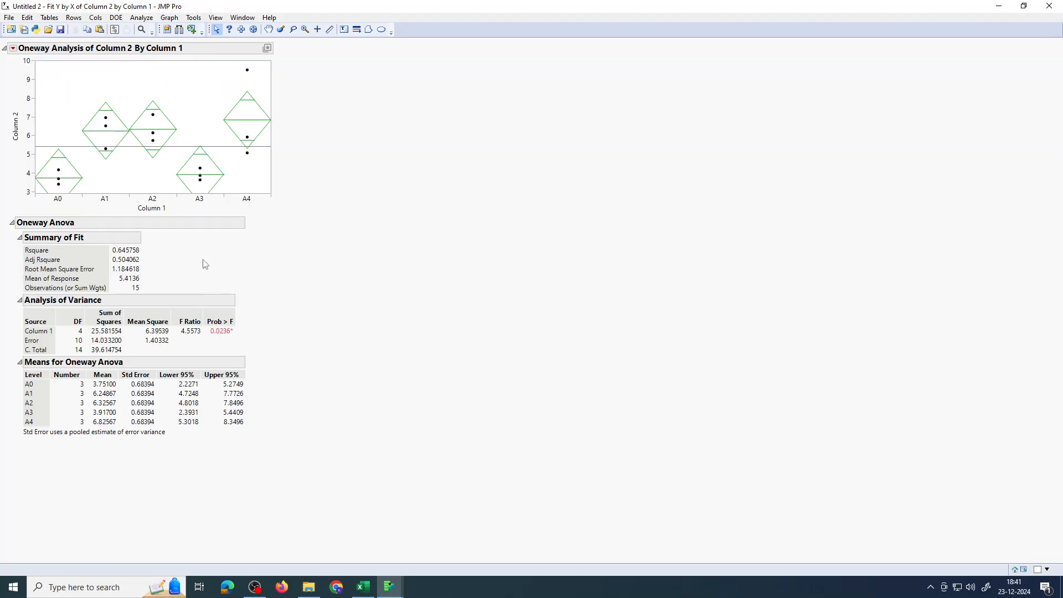
click(12, 49)
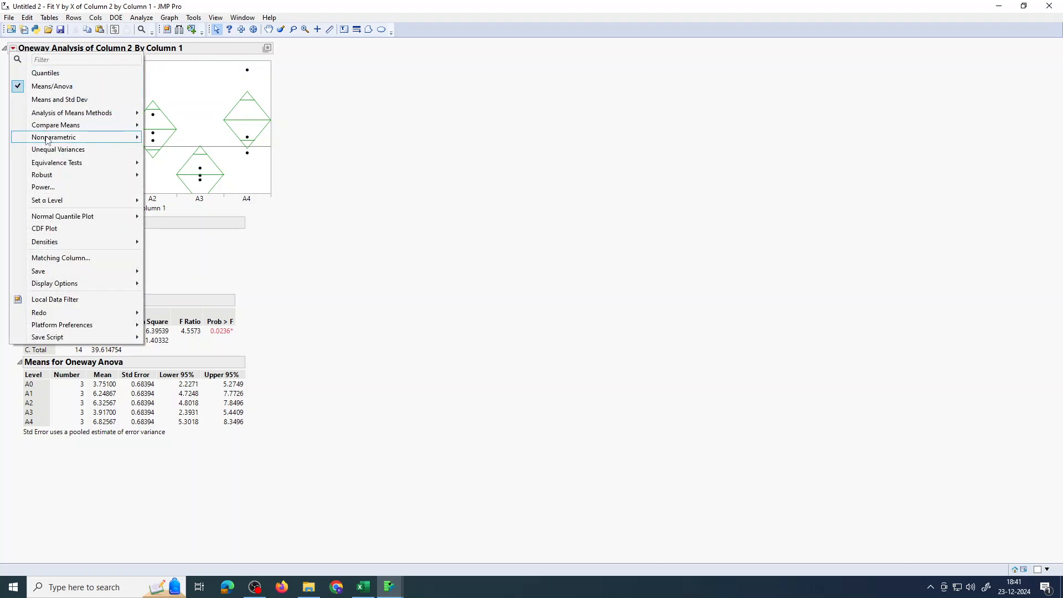
mouse_move(46, 126)
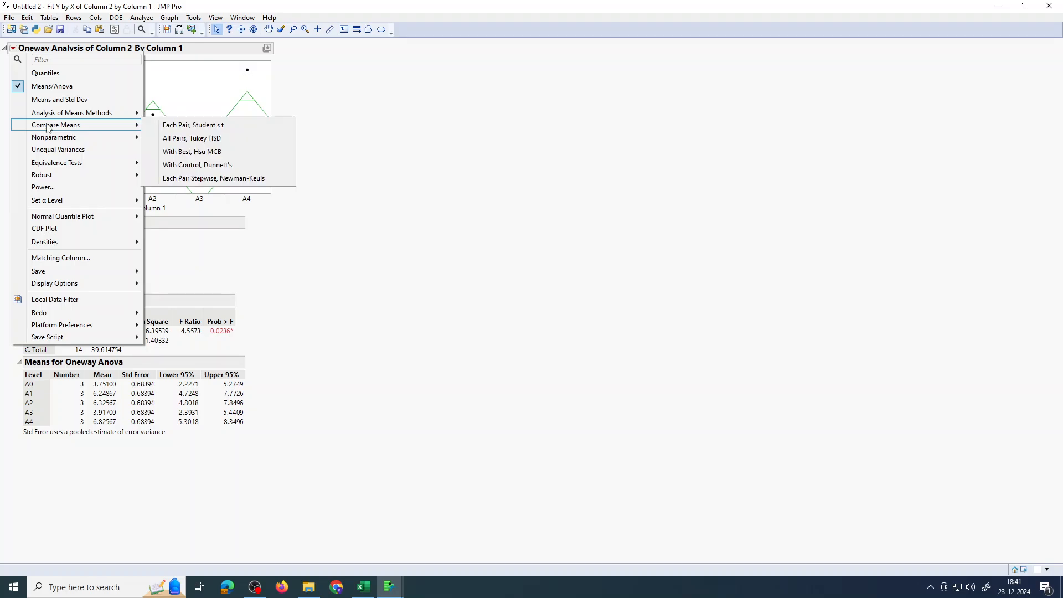
click(189, 139)
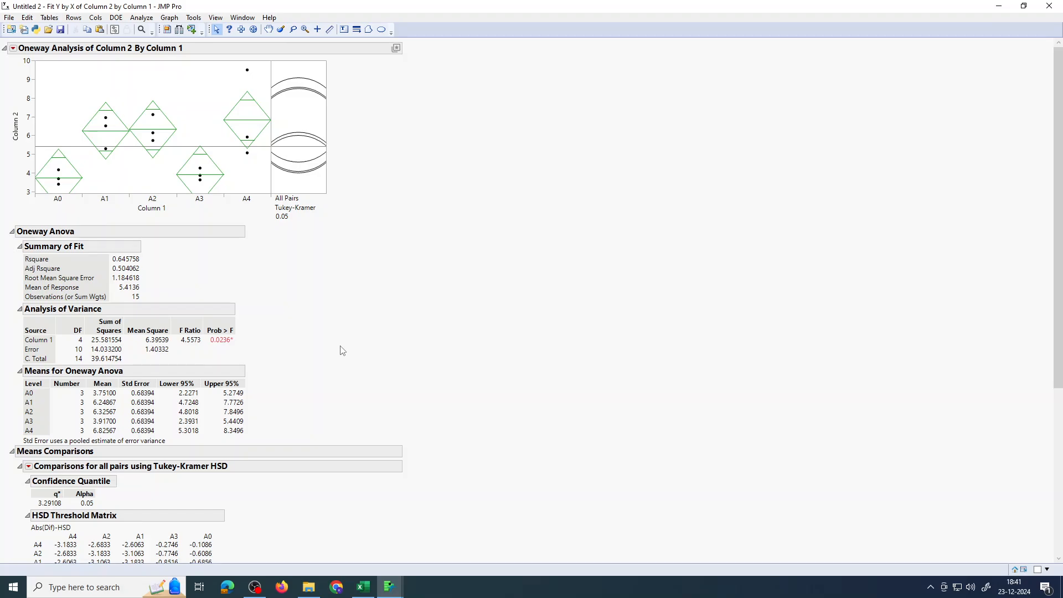
Close the report and the data table with all its windows without saving changes
scroll(334, 346, down, 10)
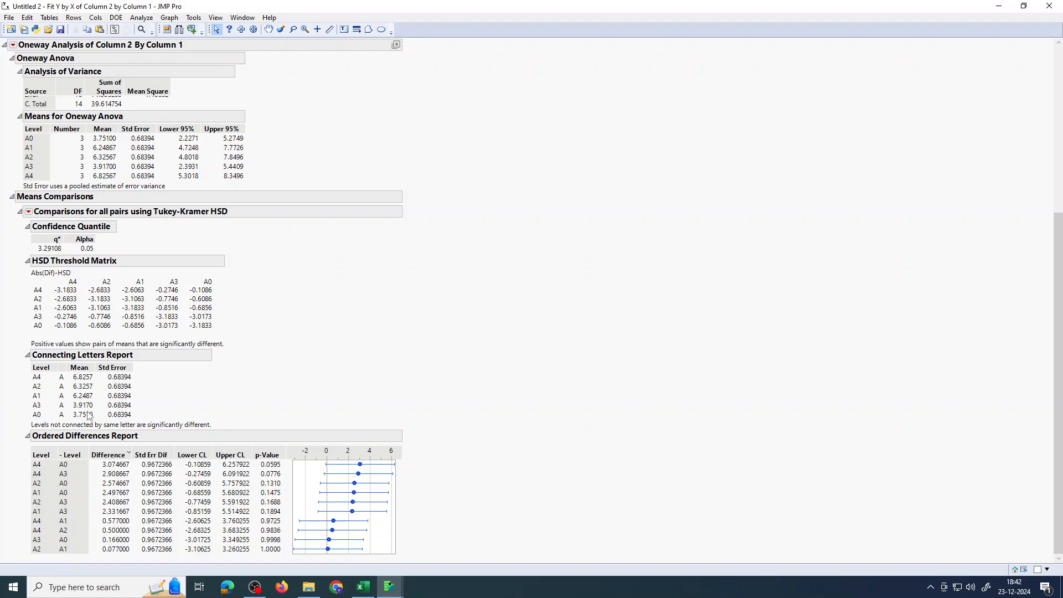
scroll(89, 416, up, 3)
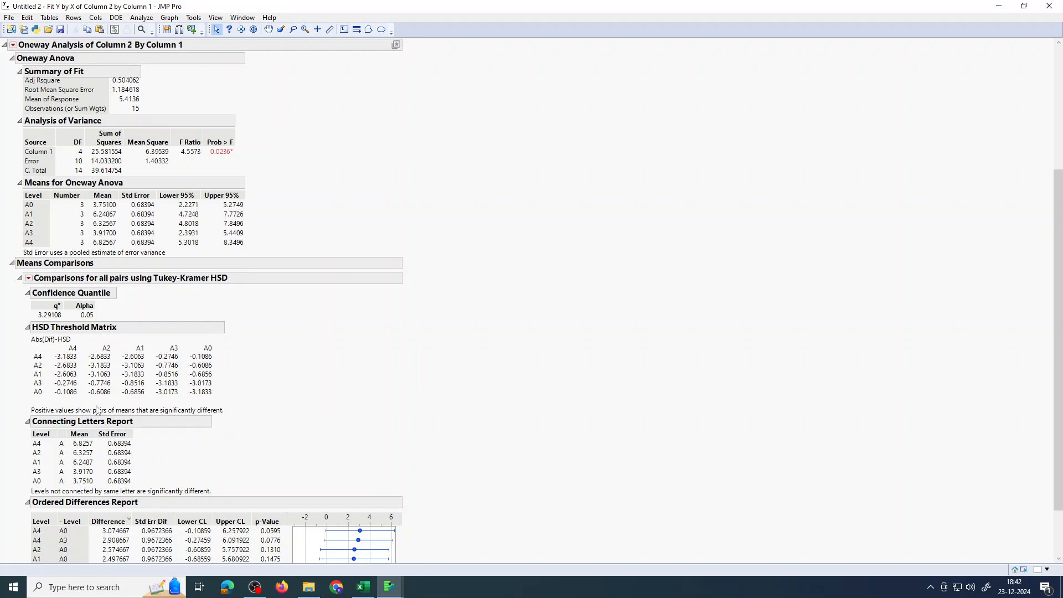
scroll(125, 399, up, 3)
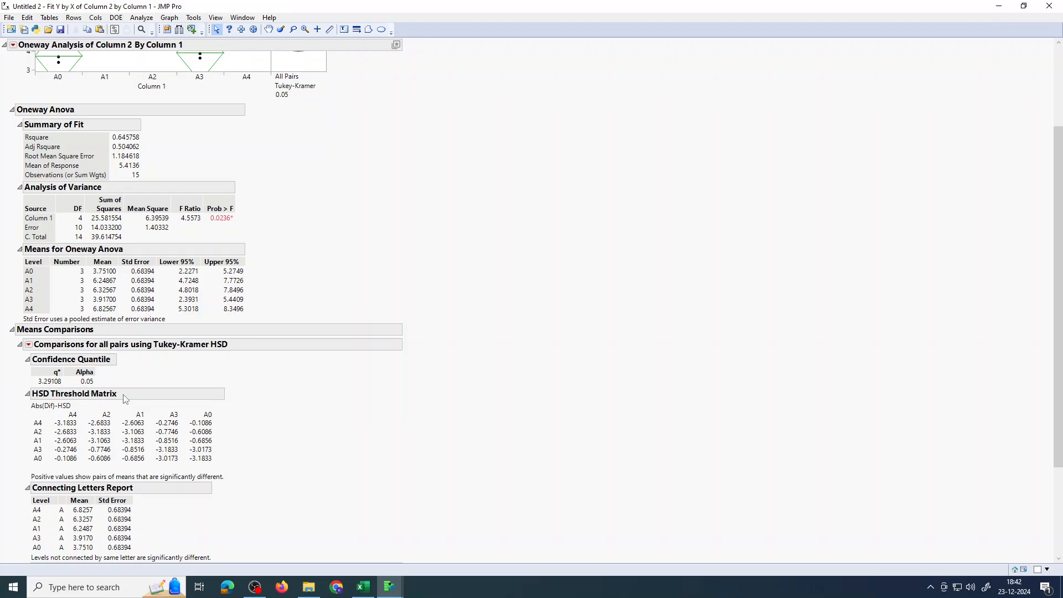
scroll(249, 386, up, 2)
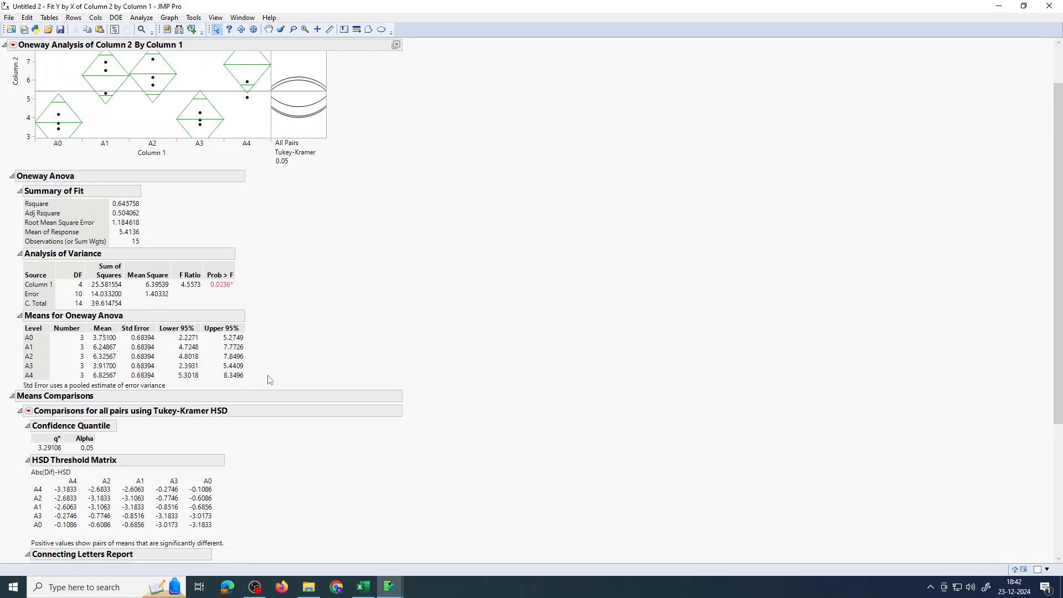
click(1048, 6)
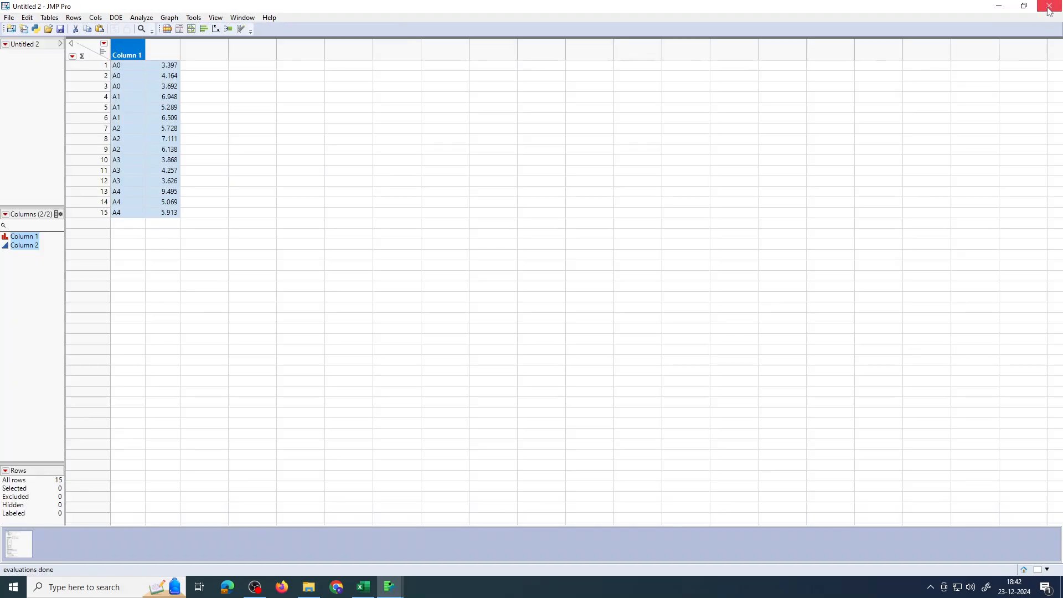
click(1048, 6)
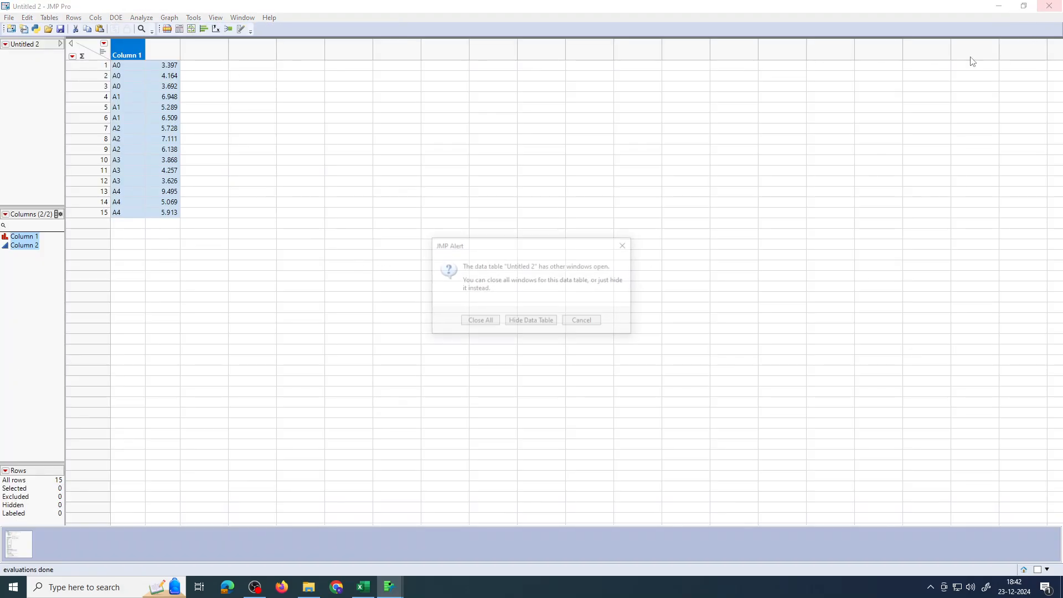
click(497, 322)
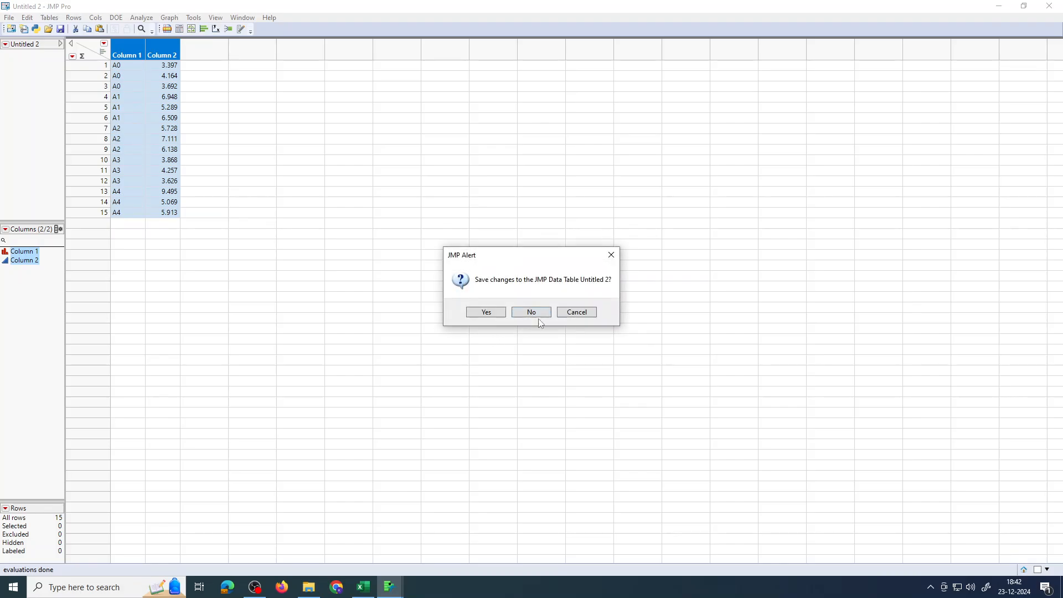
click(535, 311)
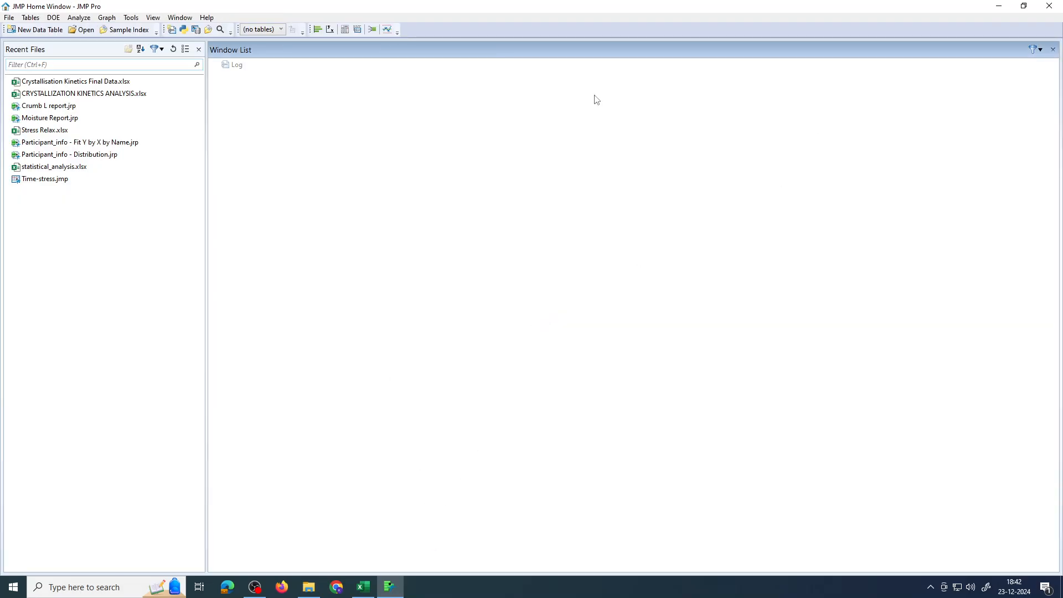
Switch to Excel and copy the factor and value data in C3:D17 of the NON-NORMAL sheet
click(363, 587)
key(Escape)
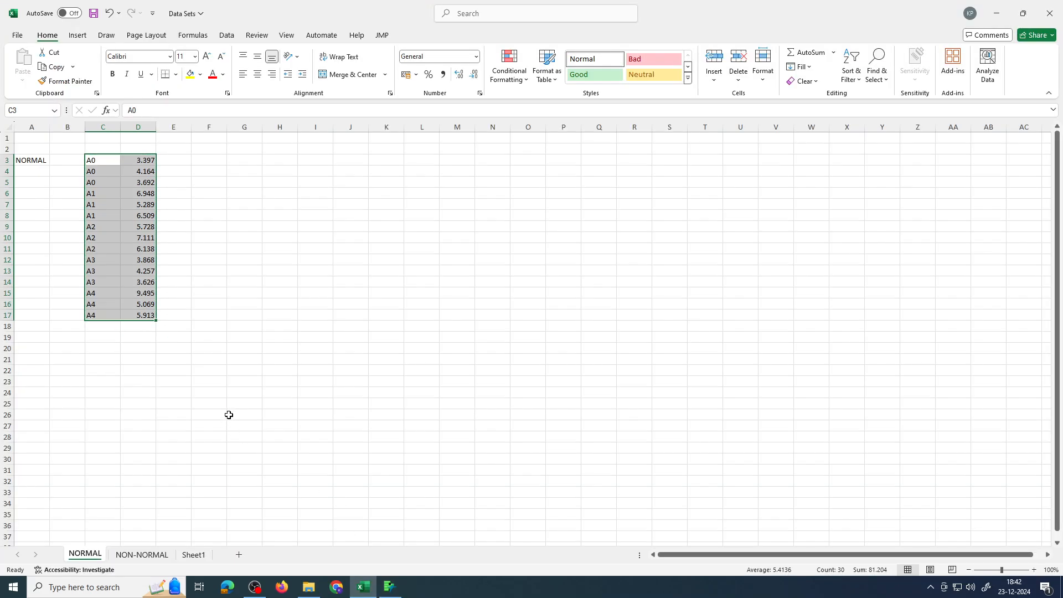
click(142, 555)
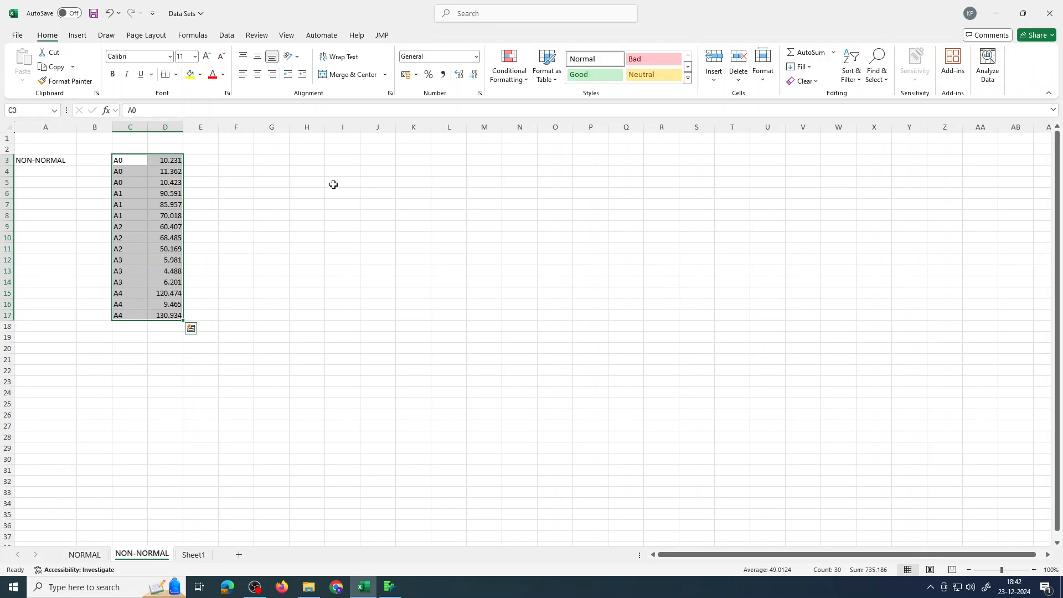
click(335, 248)
drag(122, 162, 174, 313)
key(ctrl+c)
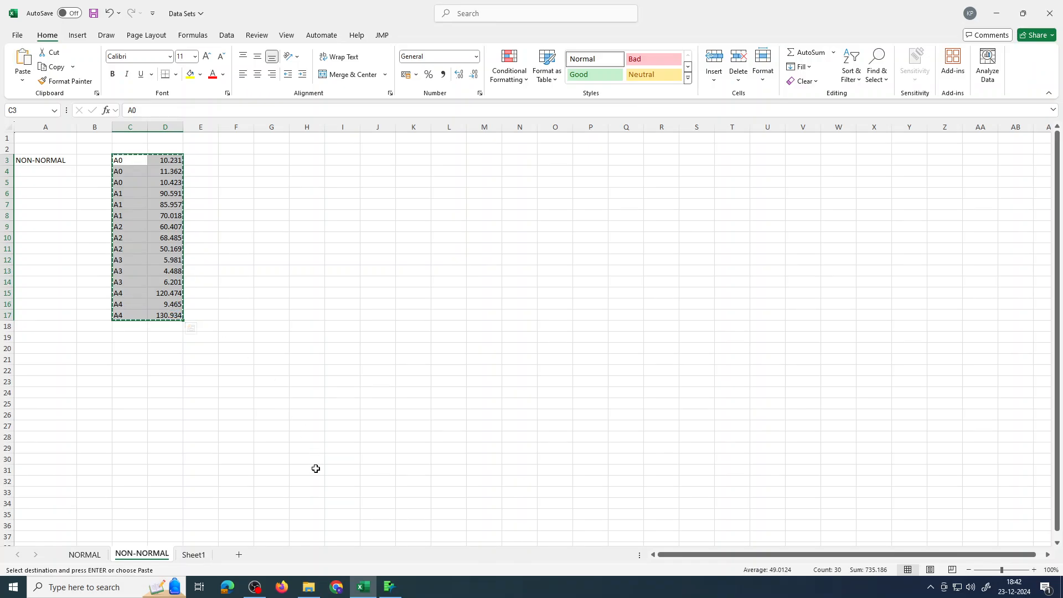
Create a new JMP data table and paste the copied data into it
click(387, 557)
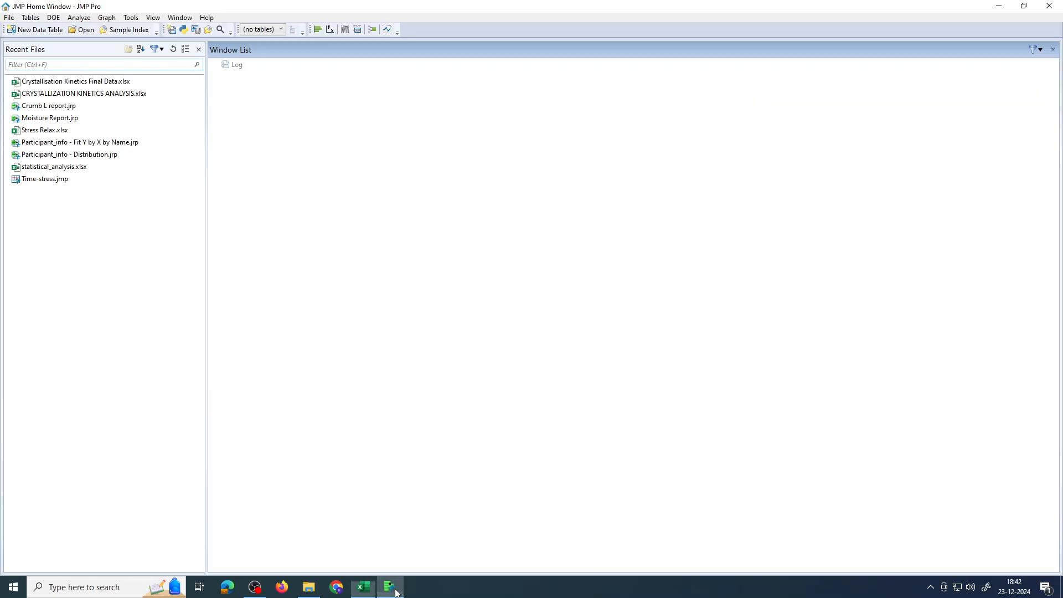
click(50, 30)
click(444, 87)
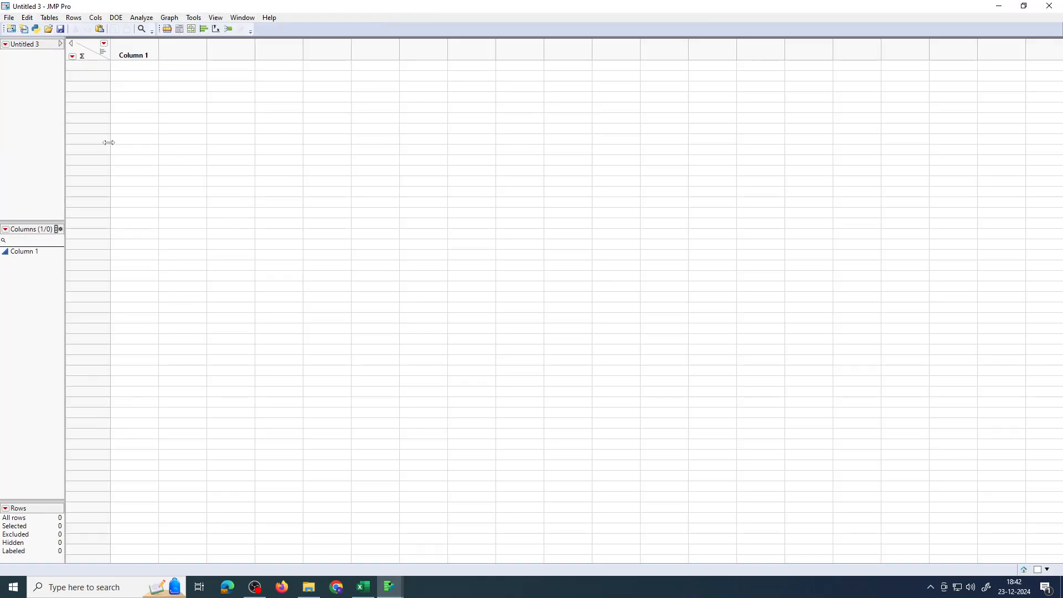
click(156, 68)
key(ctrl+v)
drag(127, 54, 167, 55)
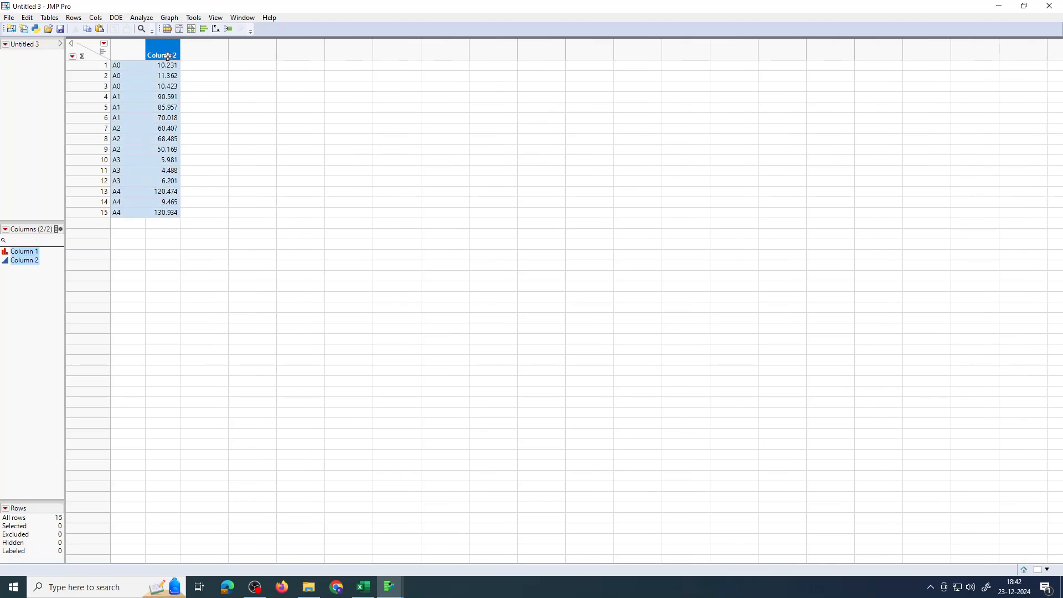
Run a Distribution analysis with Column 2 as the Y column and maximize the report
click(145, 20)
click(157, 31)
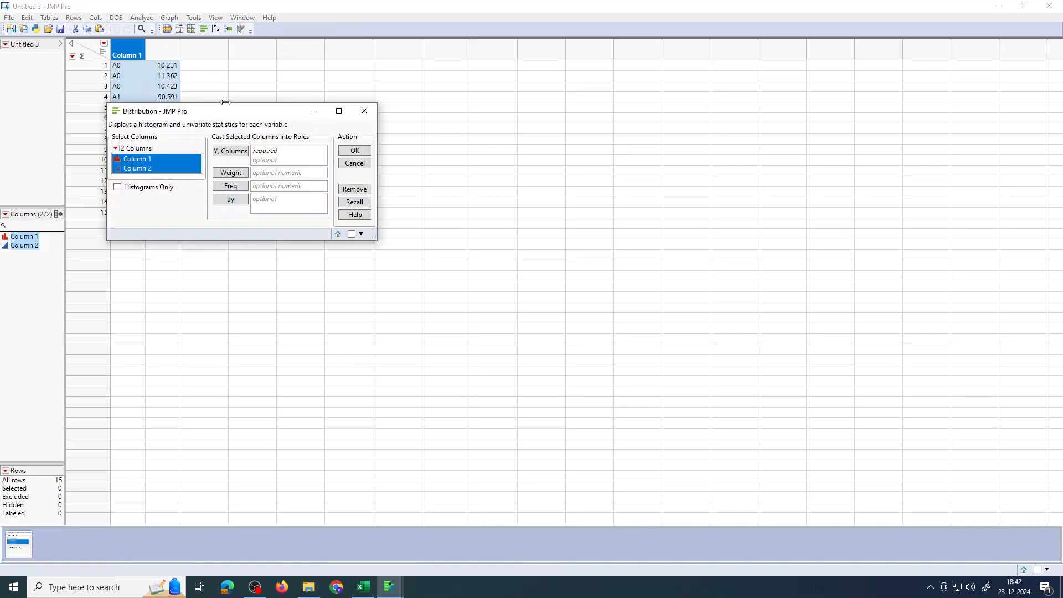
click(161, 168)
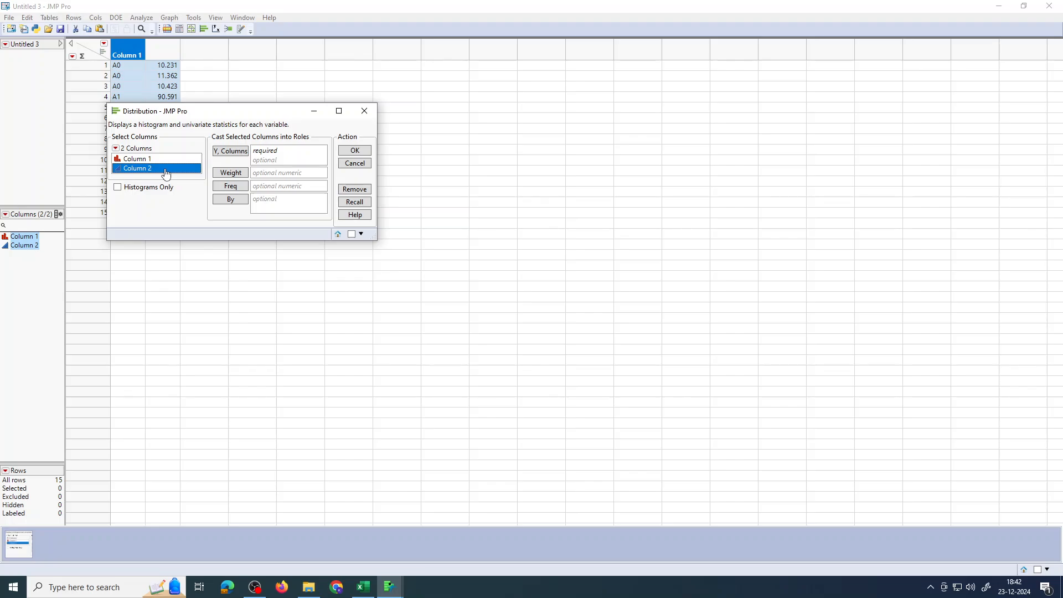
click(230, 151)
click(354, 151)
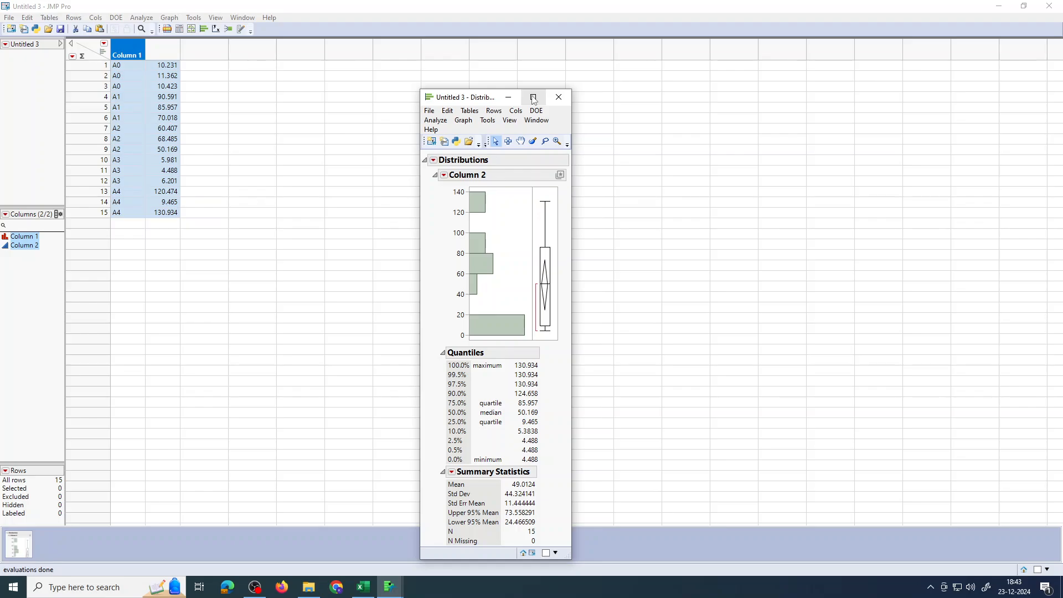
click(533, 97)
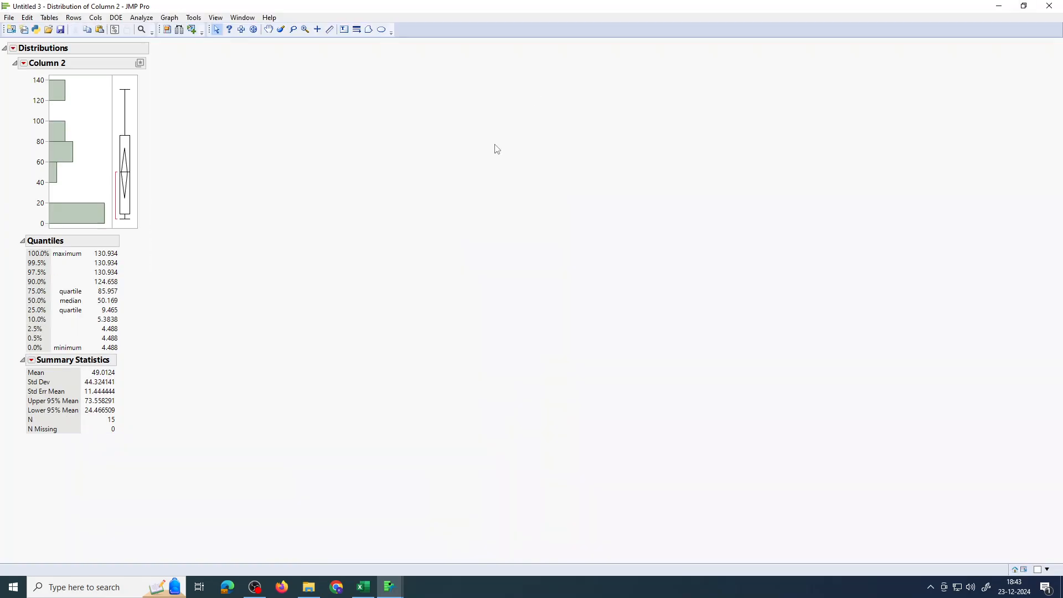
Add a normal quantile plot and fit a normal distribution to Column 2
click(25, 64)
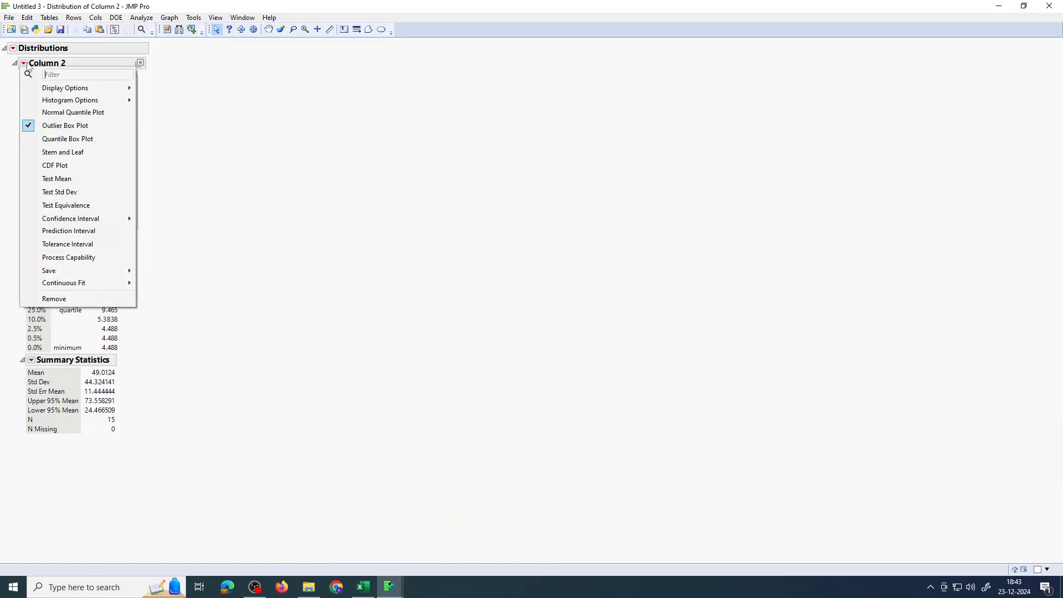
click(51, 113)
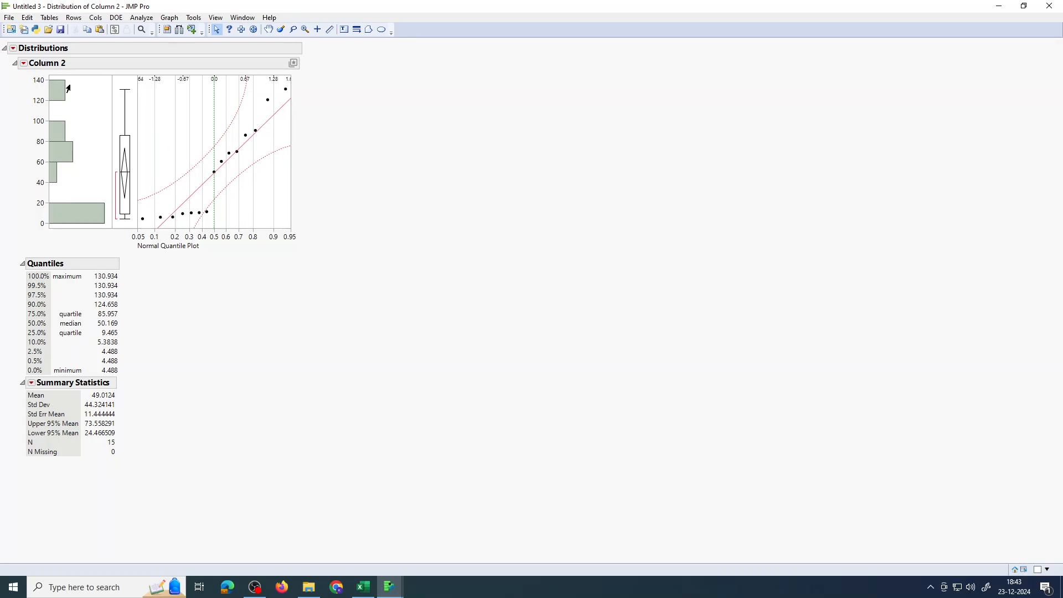
click(24, 63)
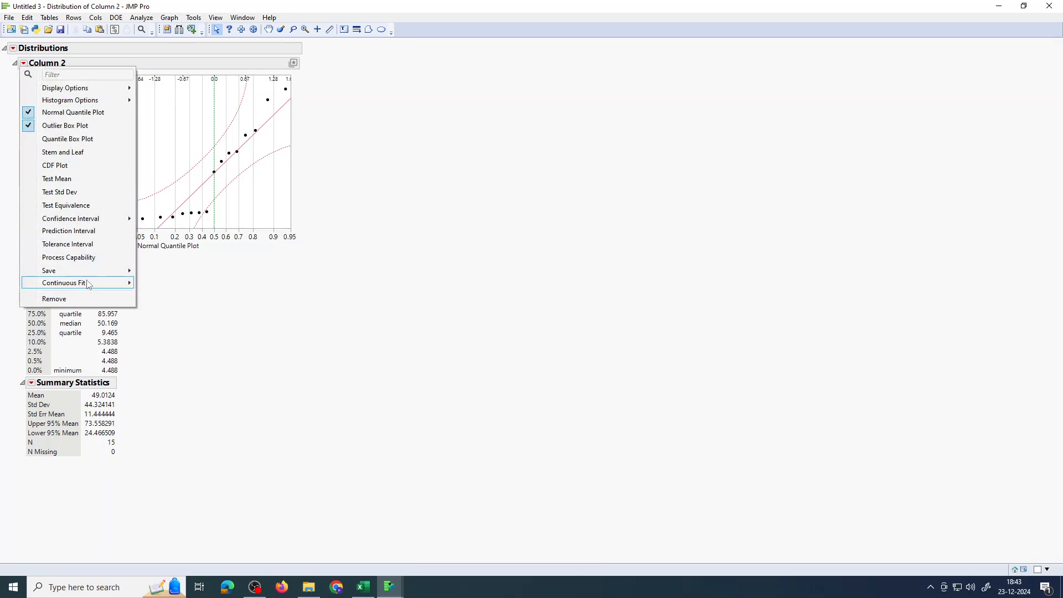
mouse_move(88, 285)
click(154, 289)
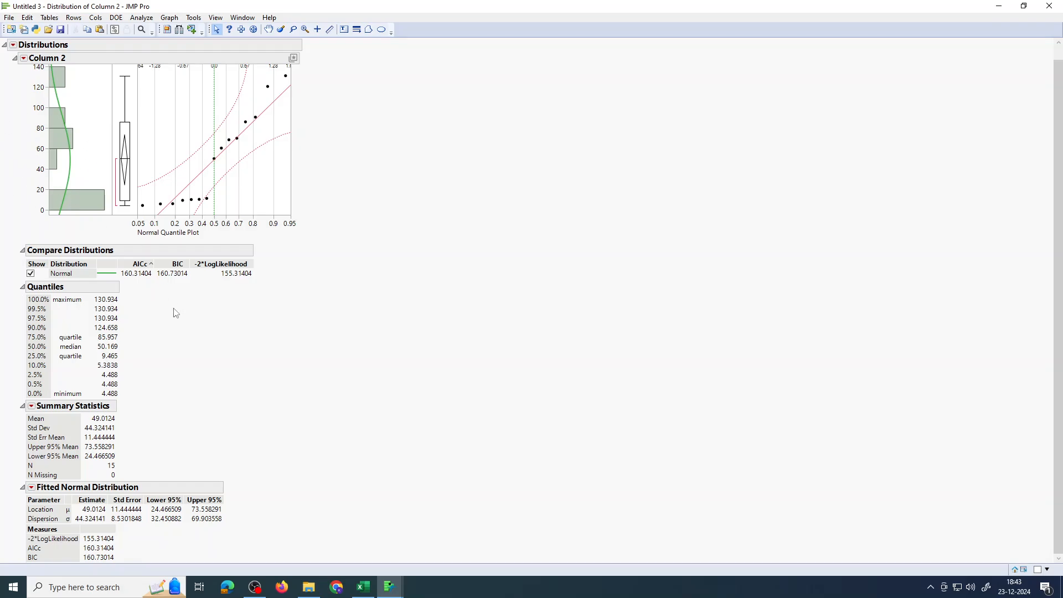
Add a goodness-of-fit test to the fitted normal distribution and minimize the report
click(32, 488)
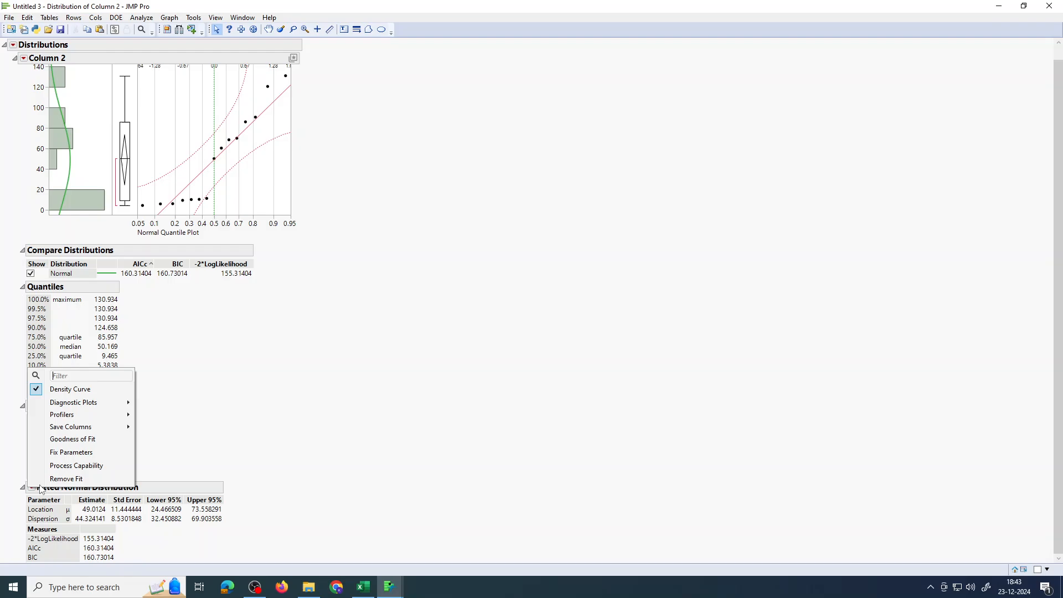
click(78, 440)
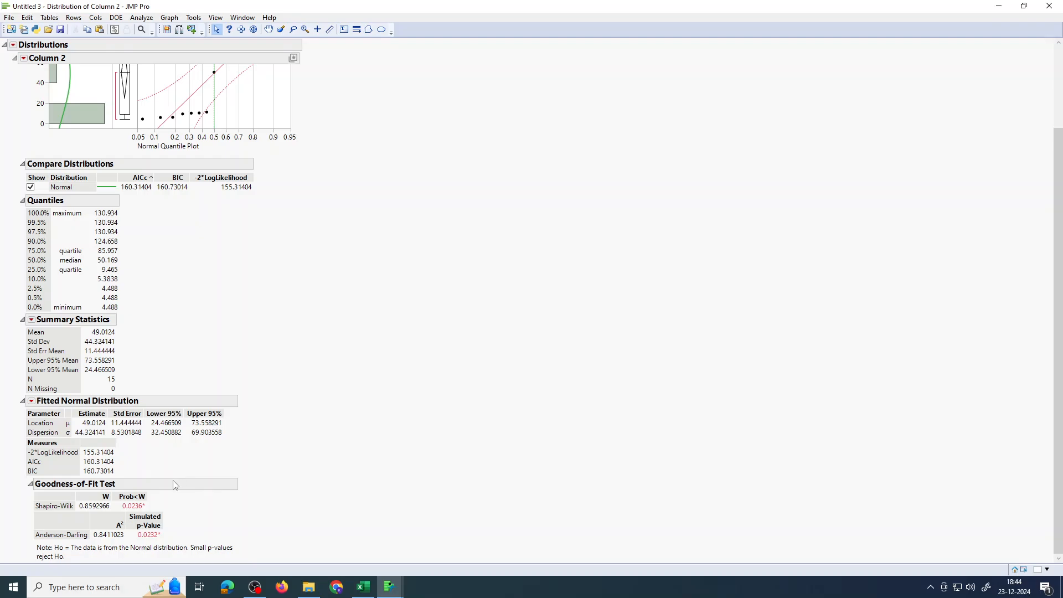
click(1010, 7)
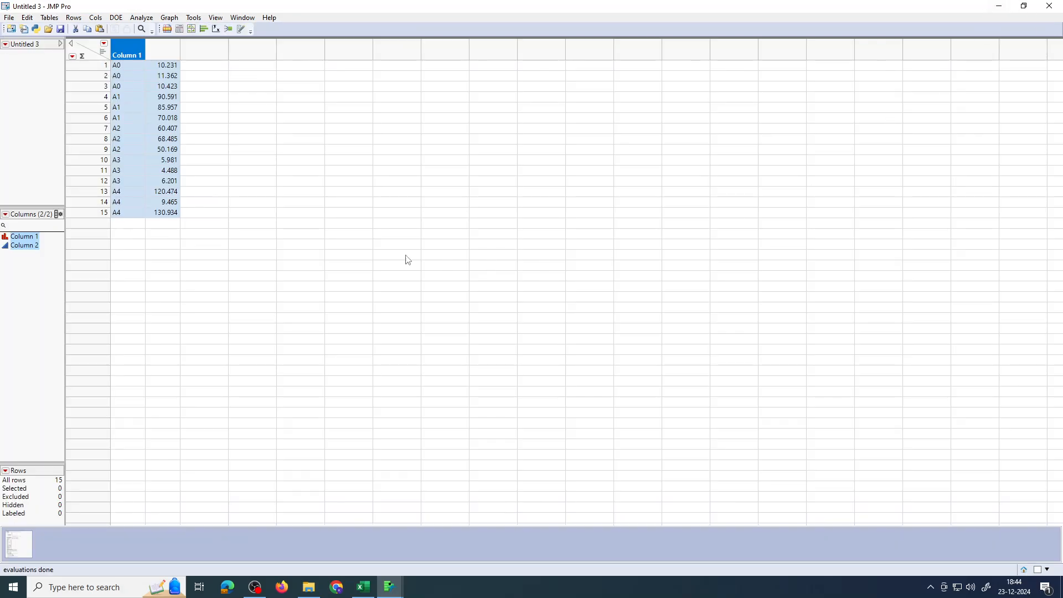
Run a Fit Y by X oneway analysis with Column 2 as the response and Column 1 as the factor, and maximize the report
click(140, 18)
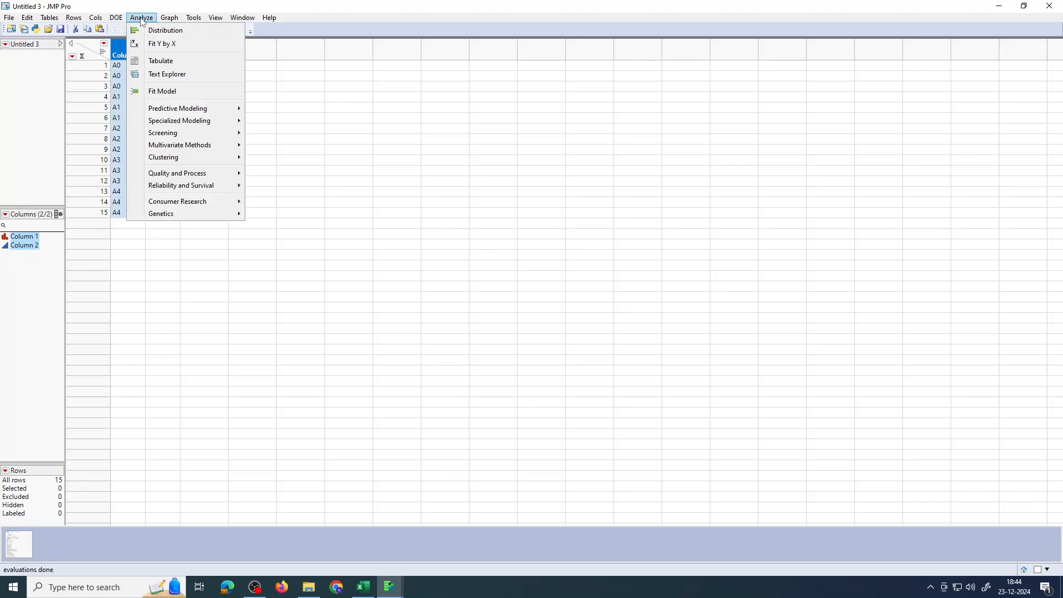
click(155, 45)
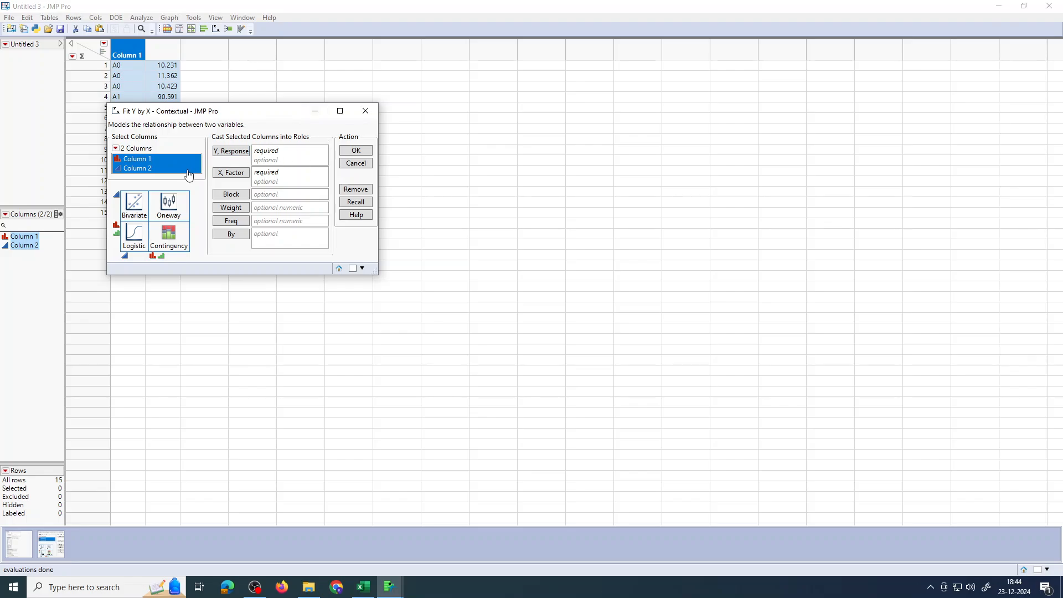
click(183, 168)
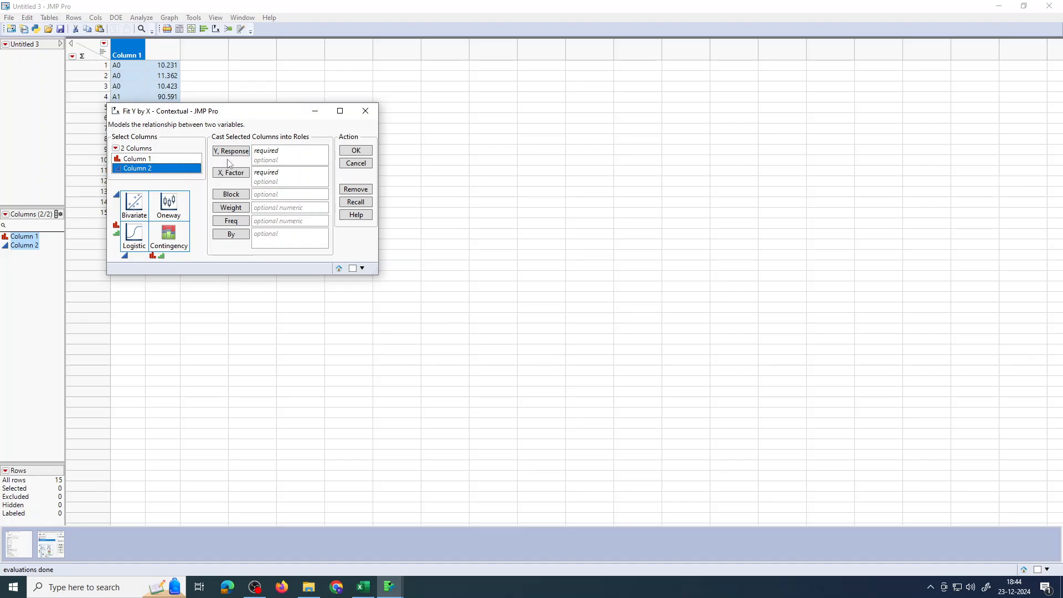
click(231, 153)
click(194, 160)
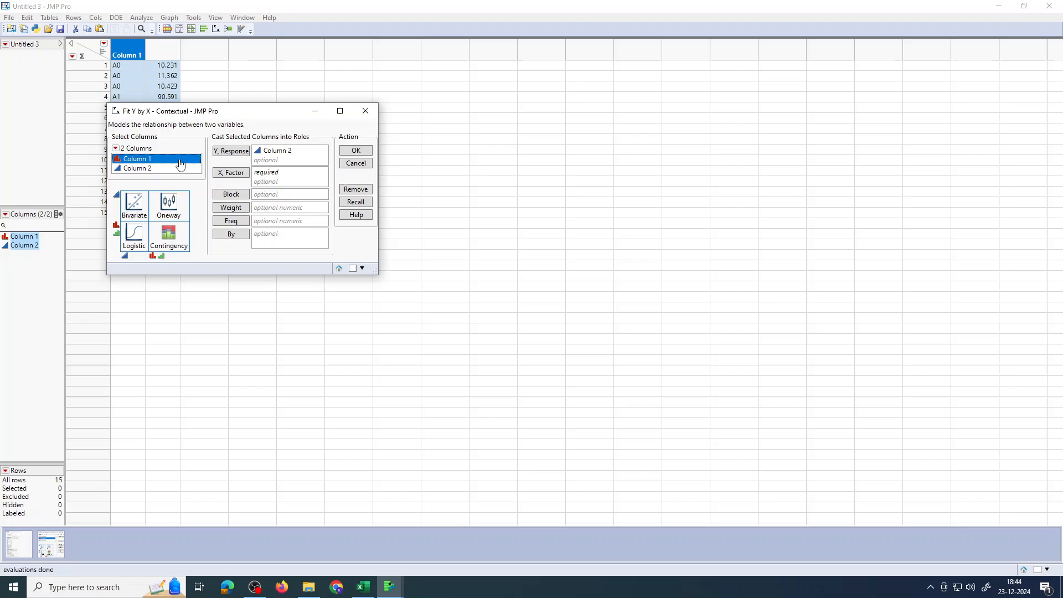
click(230, 175)
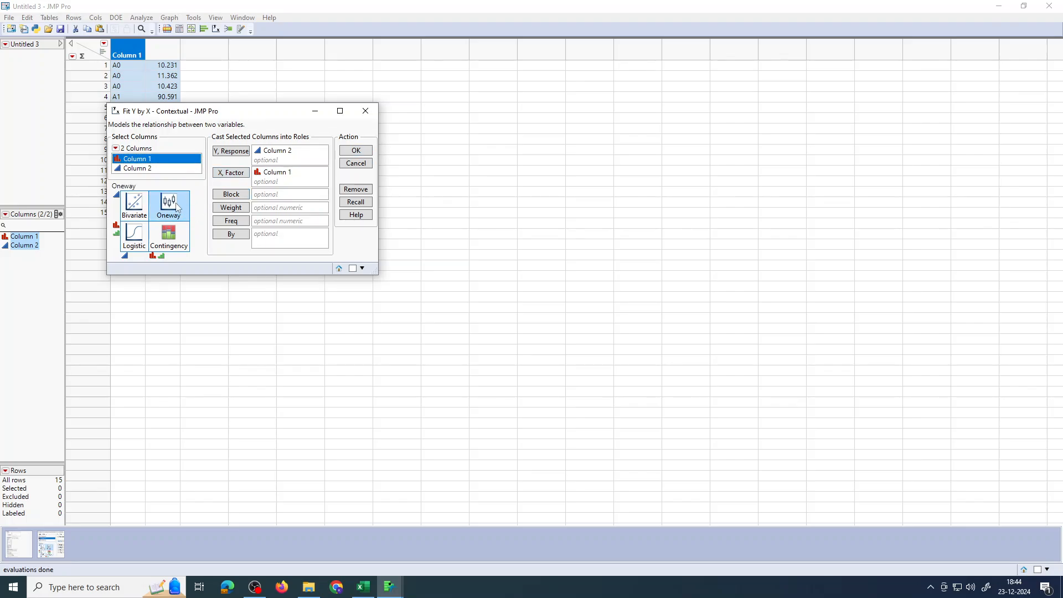
click(344, 151)
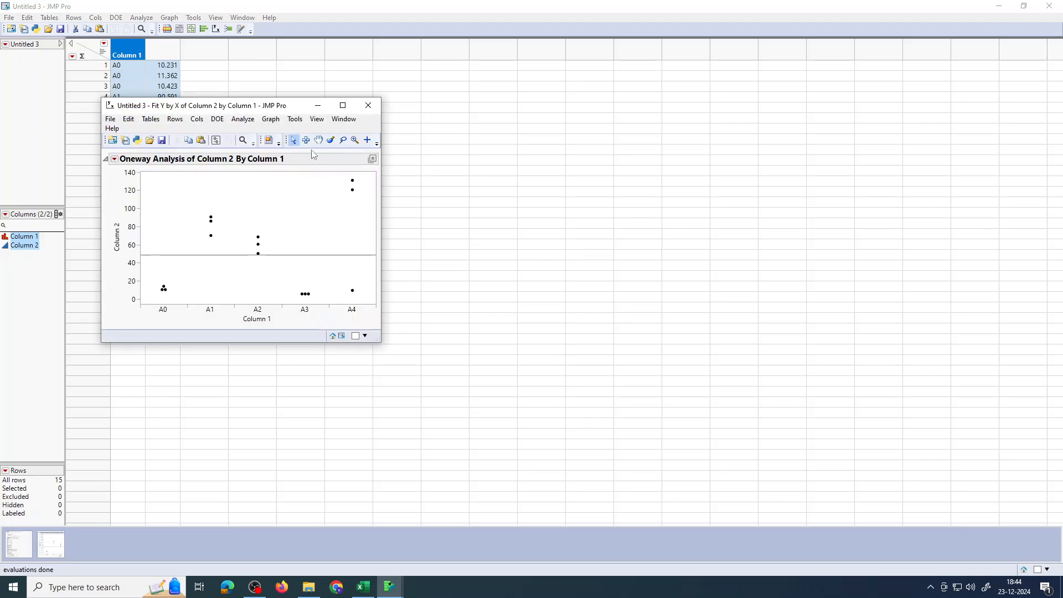
click(342, 105)
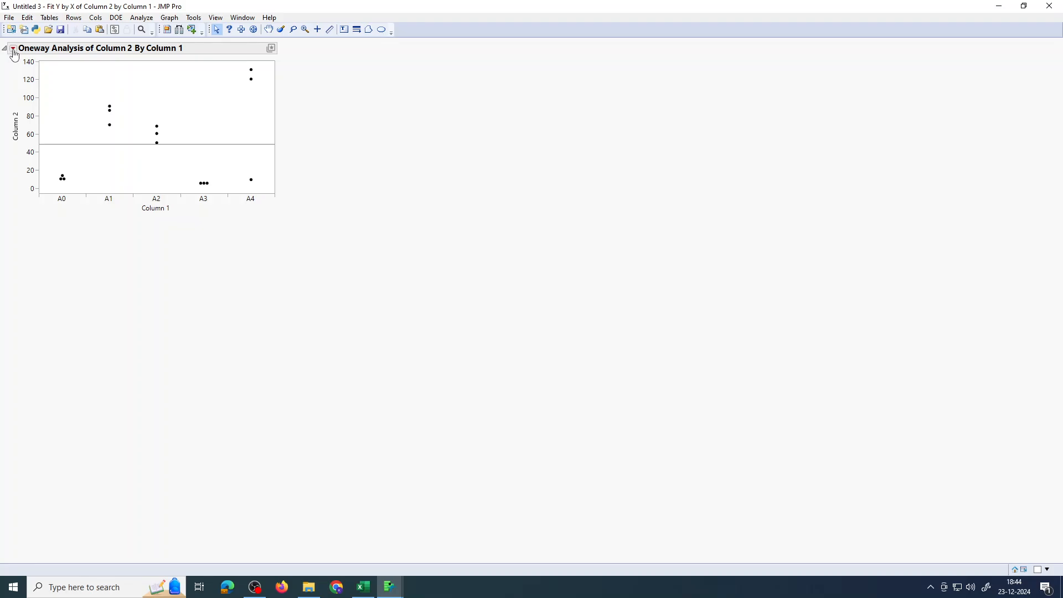
Add a Wilcoxon / Kruskal-Wallis nonparametric test to the oneway analysis
click(13, 48)
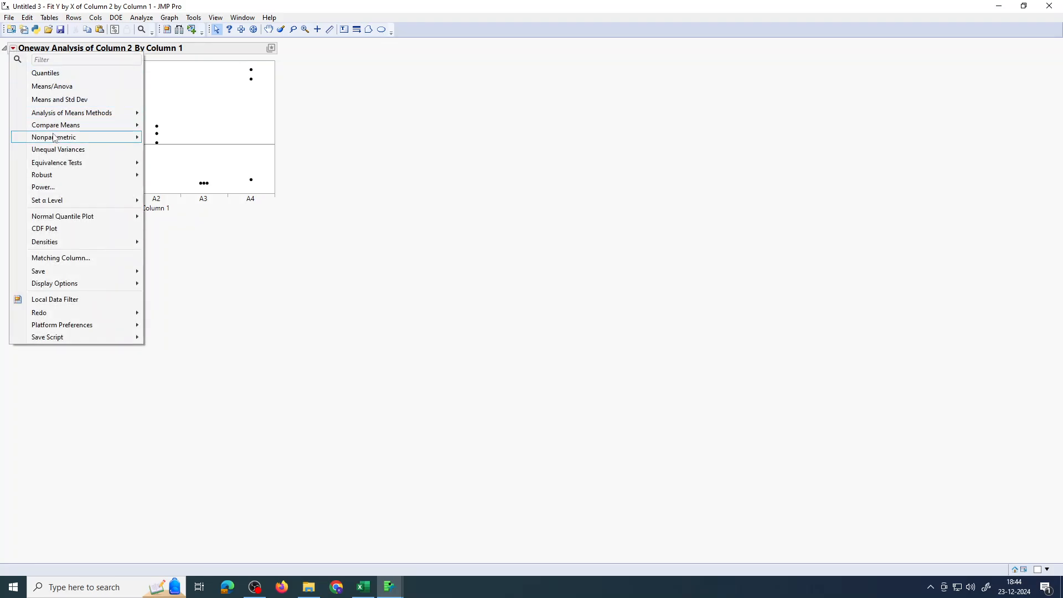
mouse_move(56, 139)
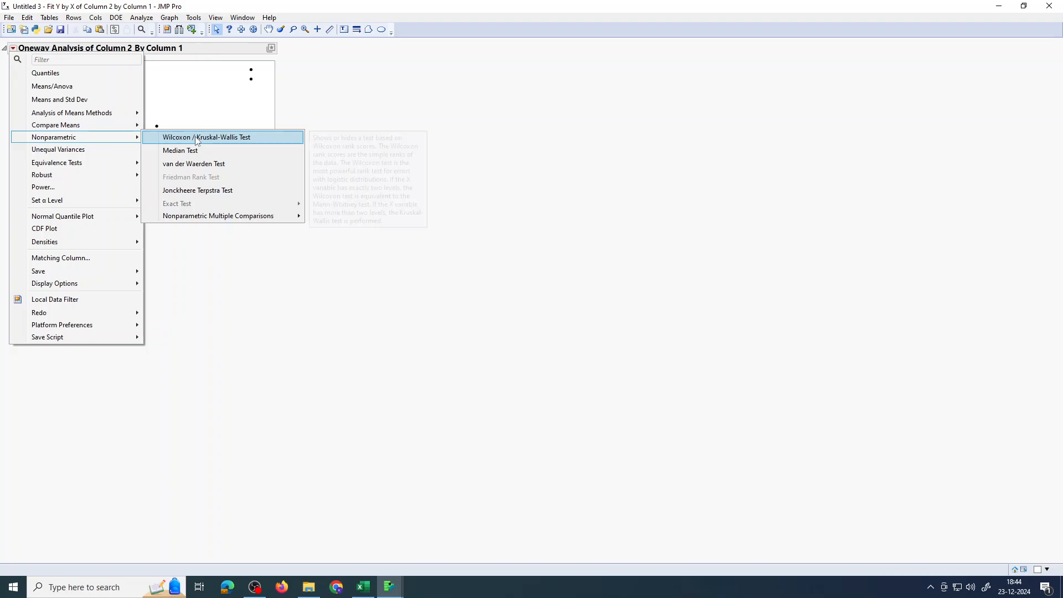
click(196, 136)
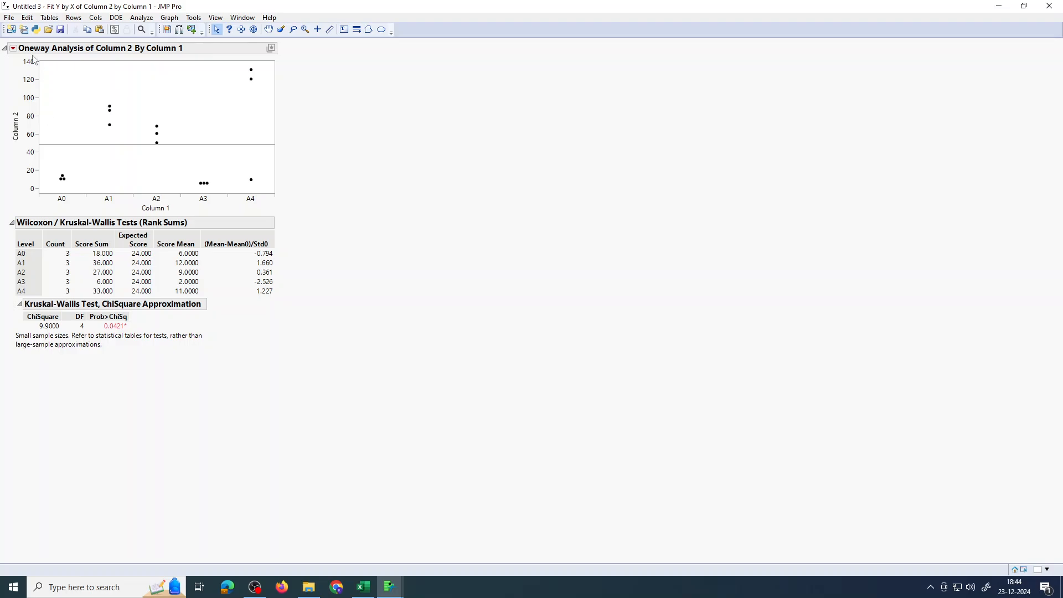
Add nonparametric multiple comparisons using Dunn All Pairs for Joint Ranks to the oneway analysis
click(13, 48)
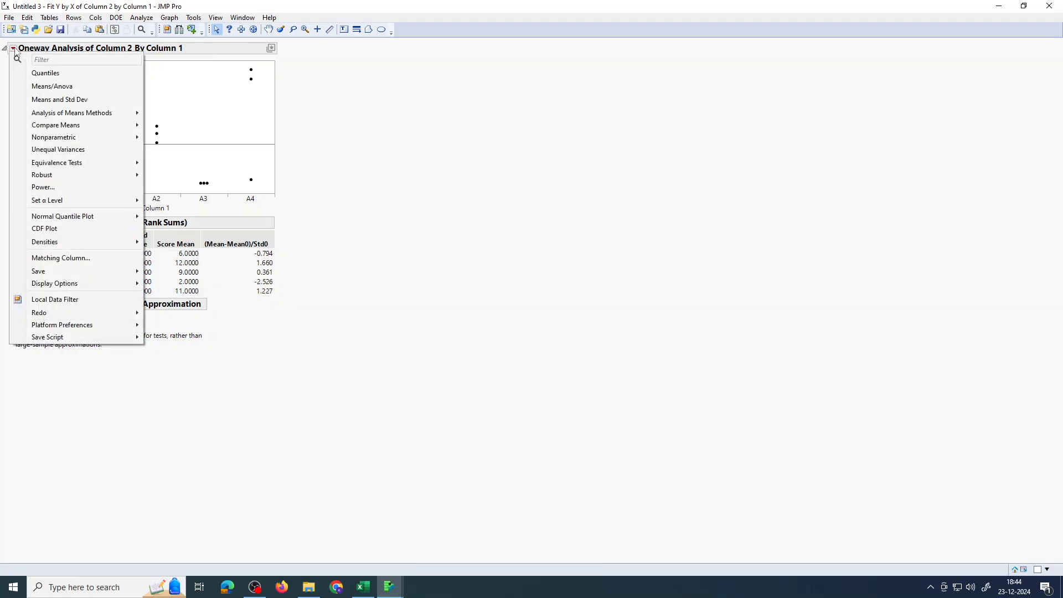
mouse_move(61, 142)
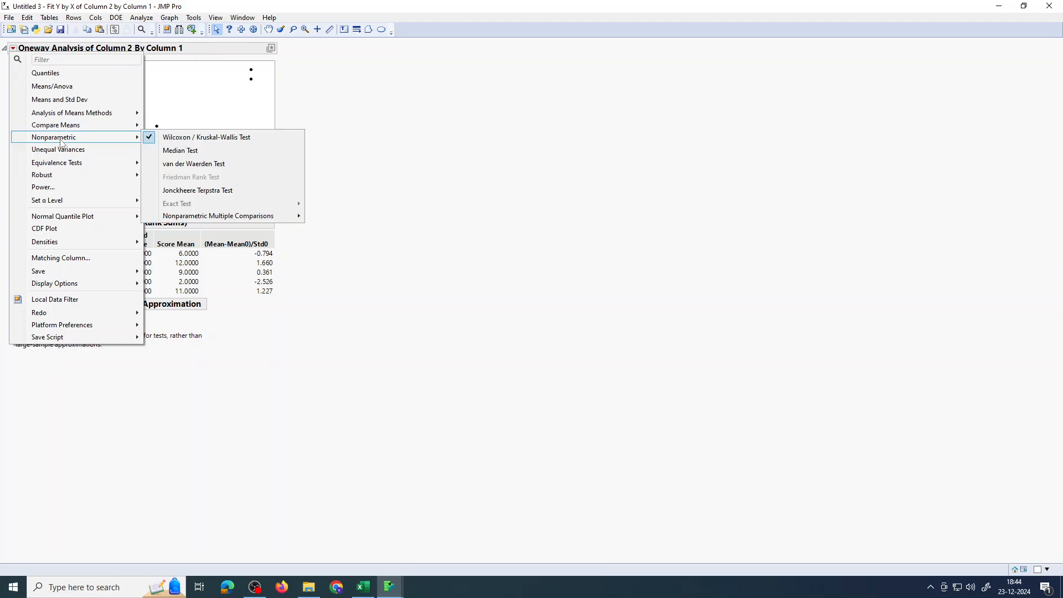
mouse_move(221, 221)
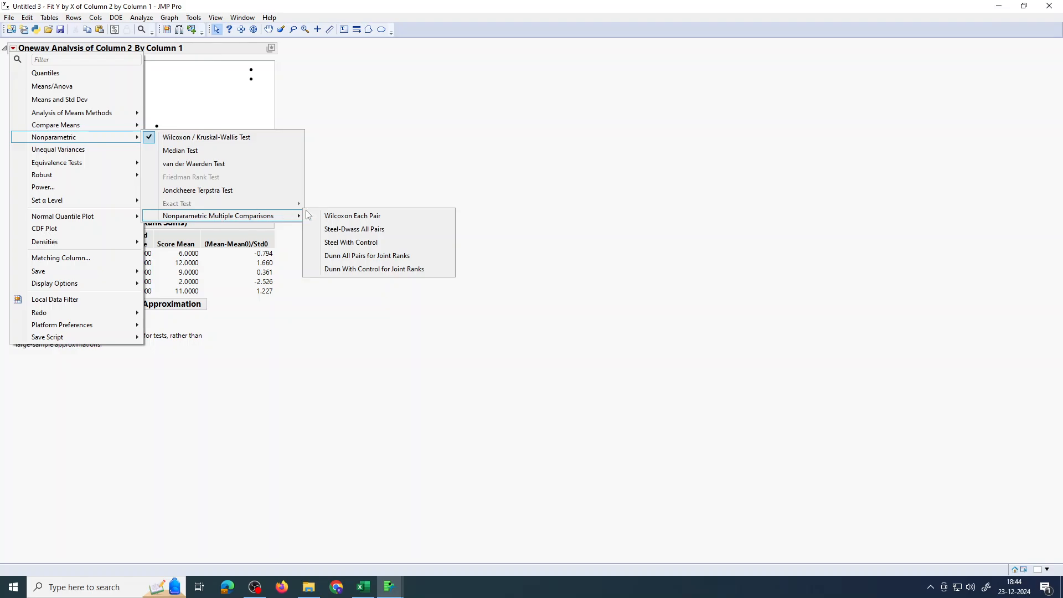
click(352, 260)
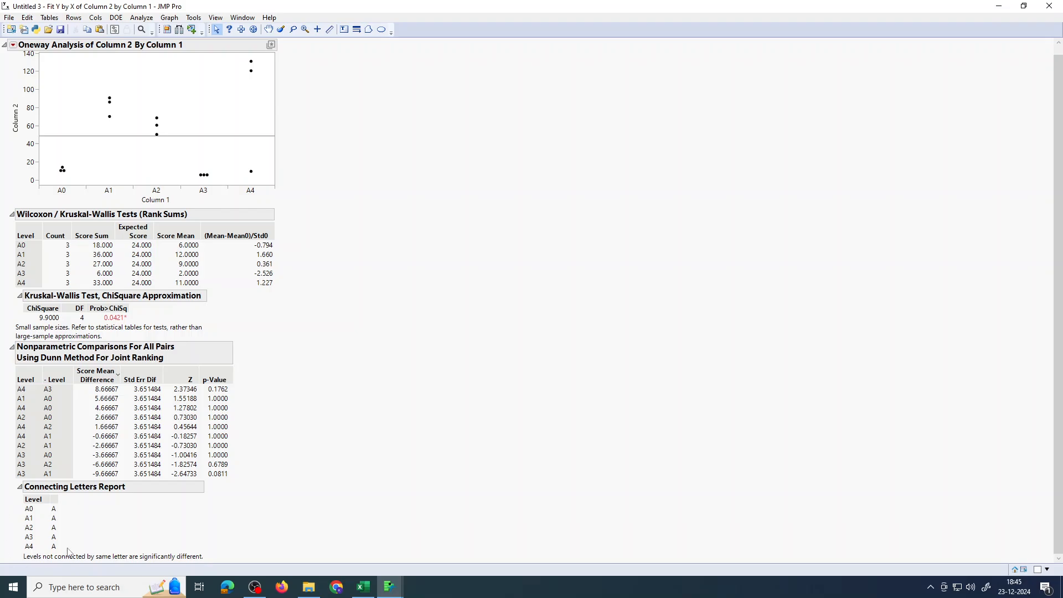
scroll(153, 495, up, 1)
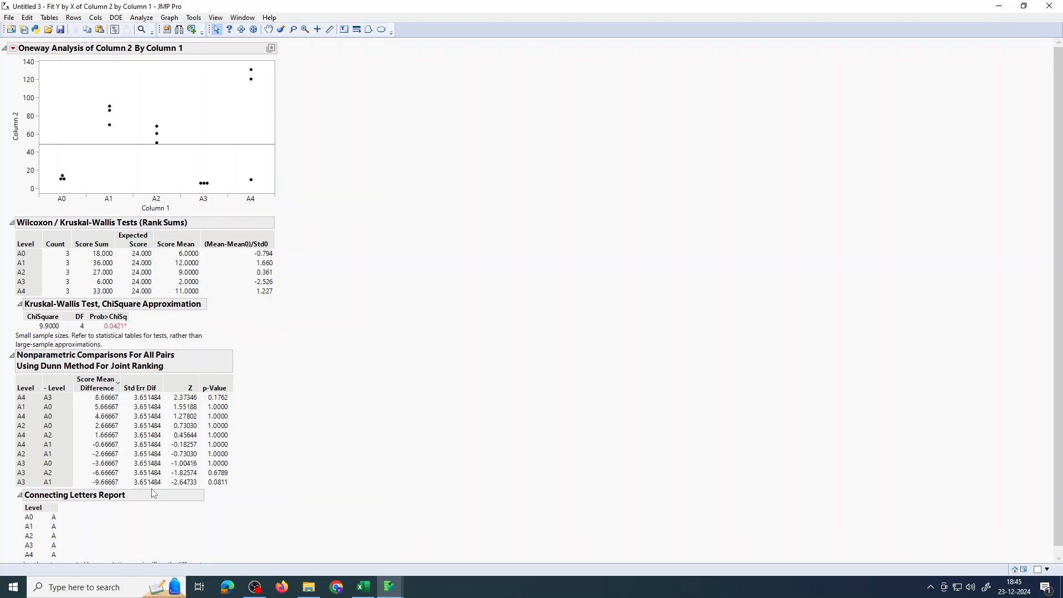